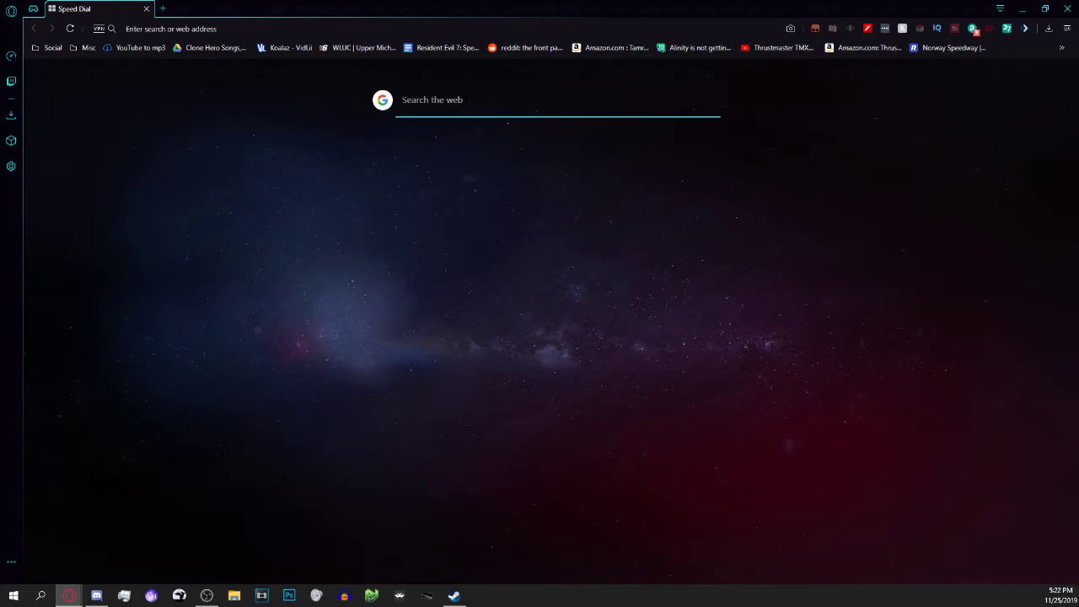
Search Google Images for cydia and copy the Cydia logo's image address.
text(cydia)
key(Return)
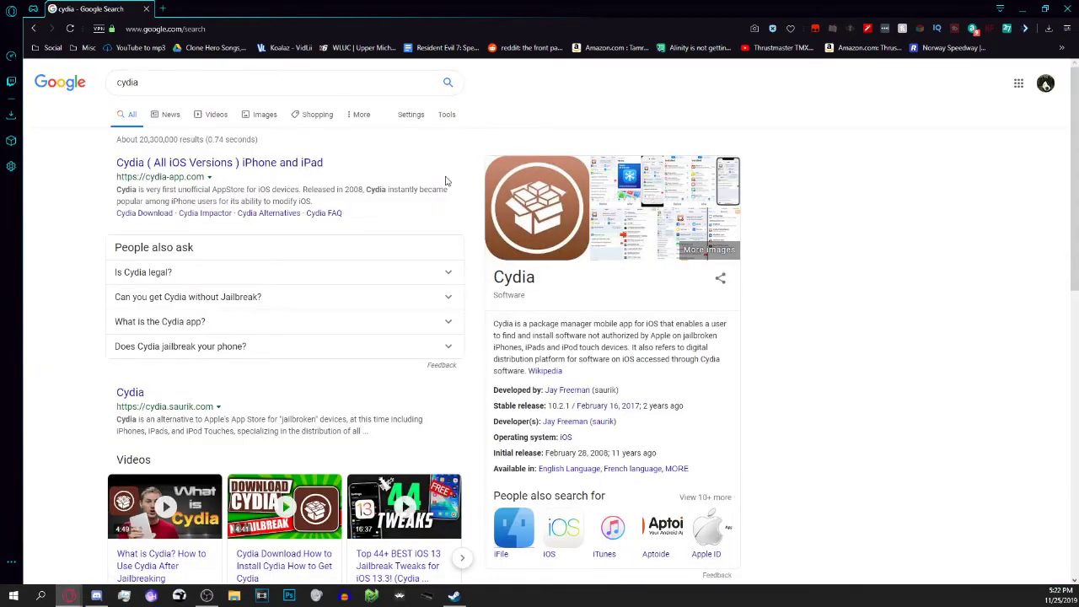
click(544, 193)
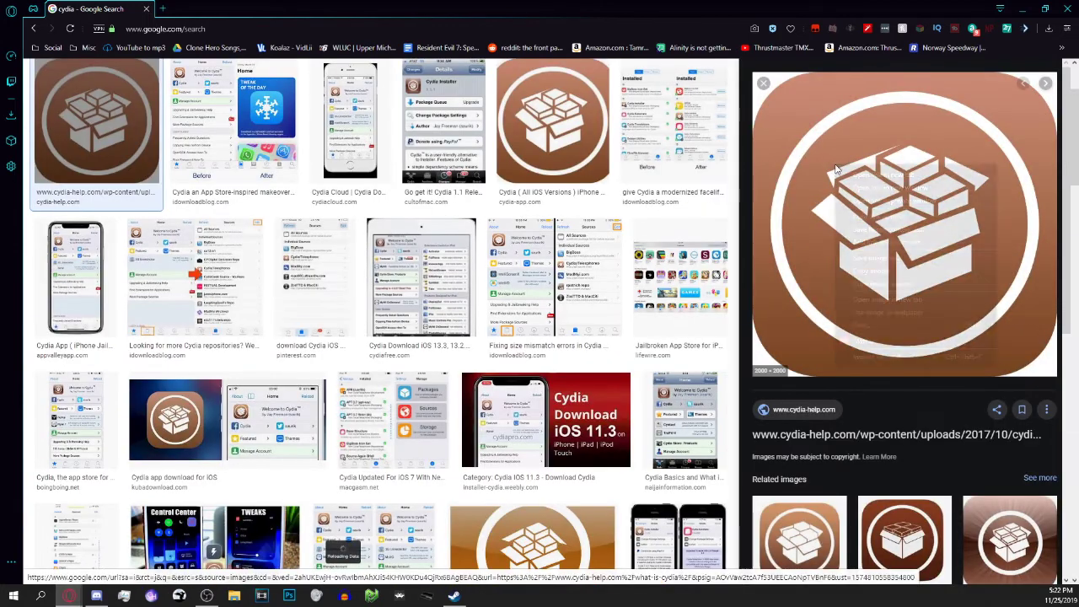
right_click(834, 163)
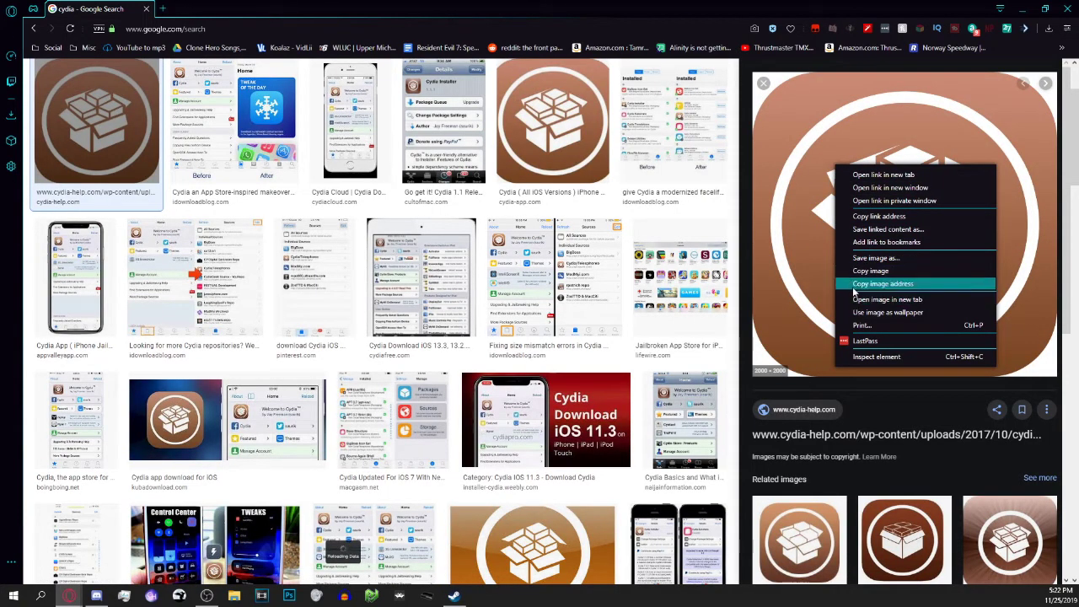
click(853, 285)
Open an App Store logo image in its own new tab.
click(272, 9)
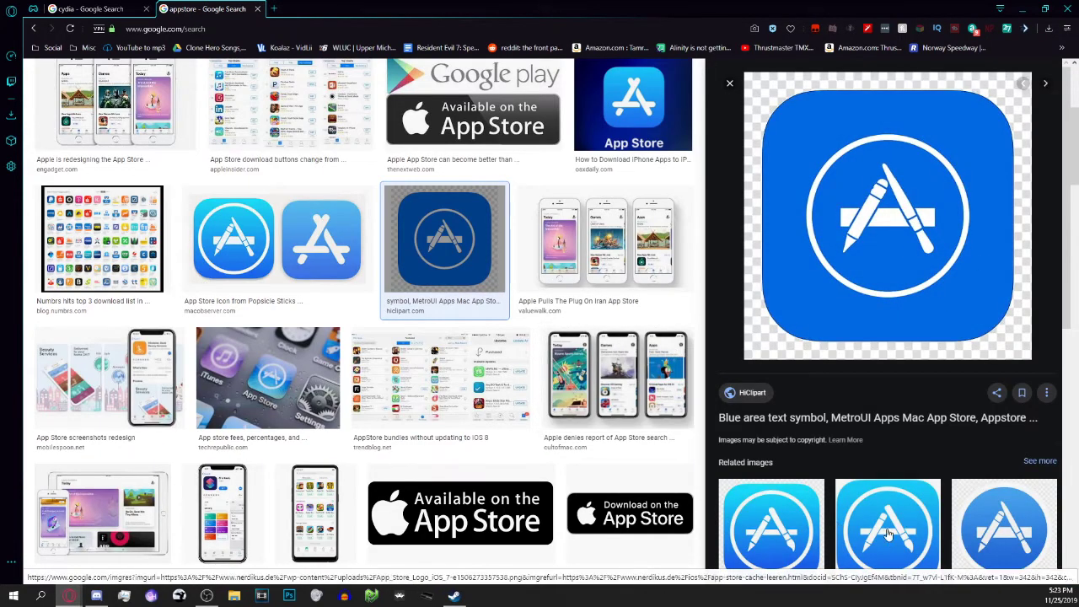
click(887, 533)
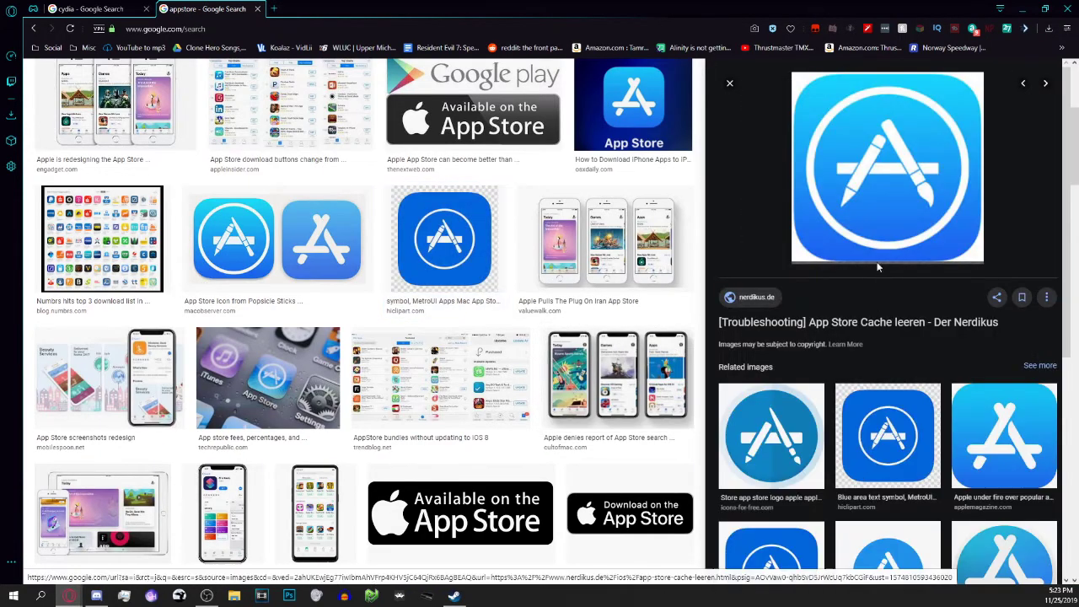
right_click(866, 150)
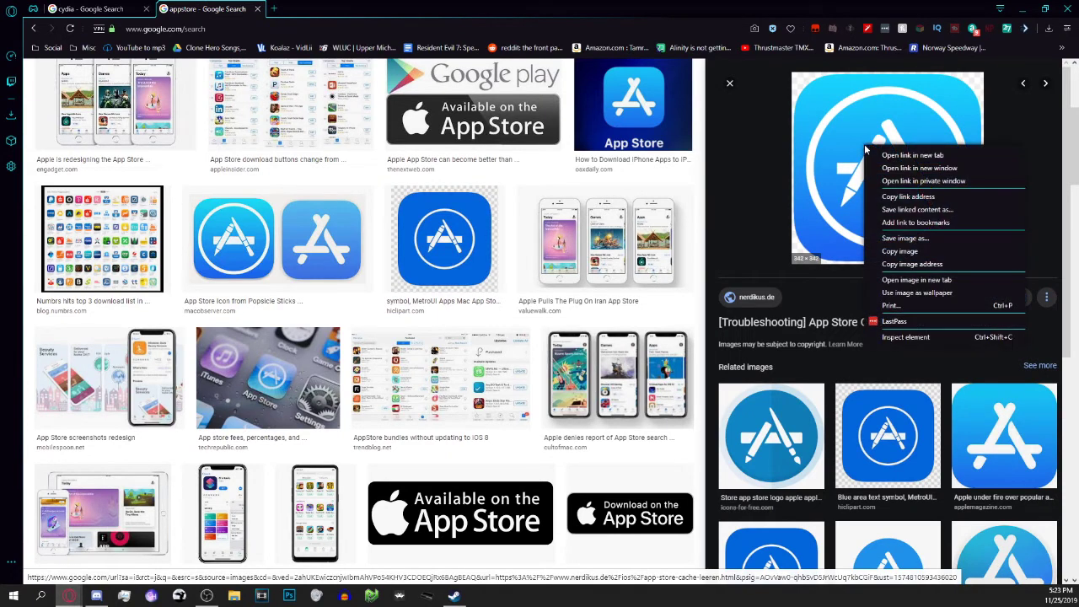
click(912, 280)
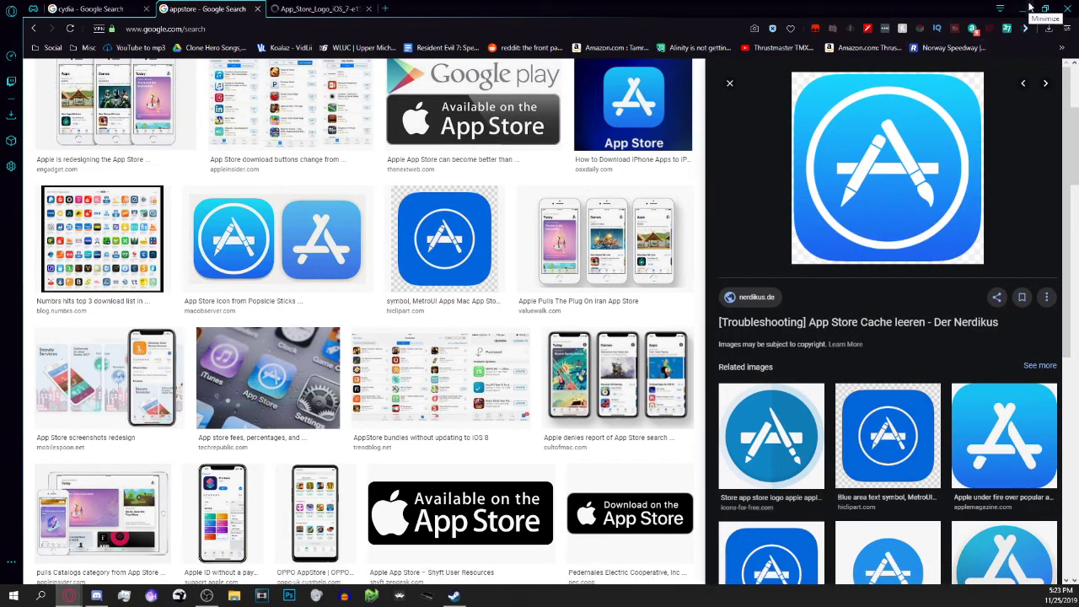
click(1023, 8)
Create a desktop shortcut named Cydia whose target is the copied Cydia logo address.
right_click(542, 142)
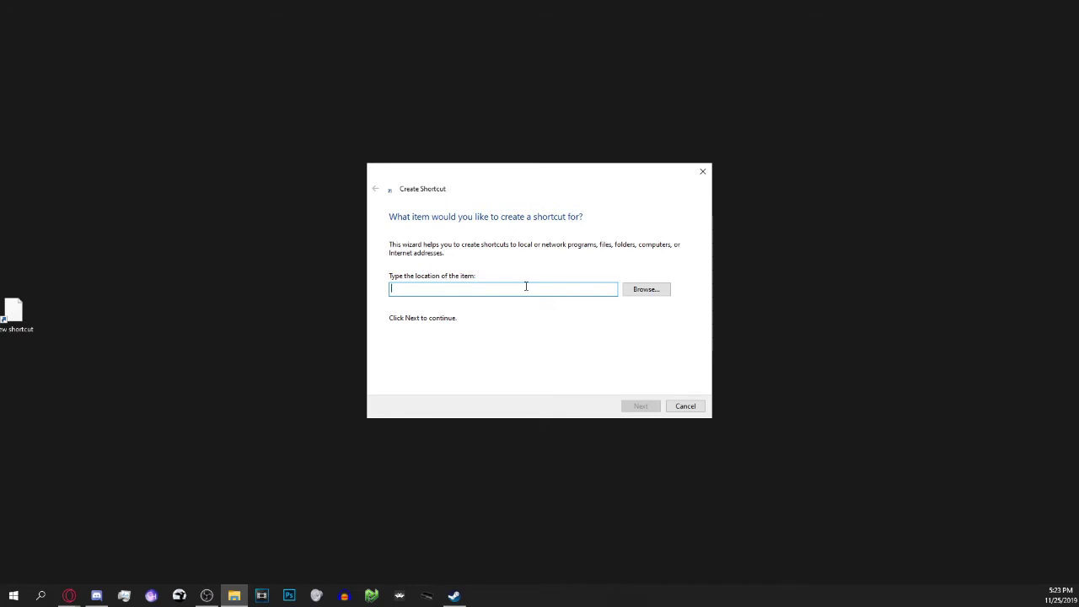
text(https://www.cydia-help.com/wp-content/uploads/2017/10/cydia-logo.jpg)
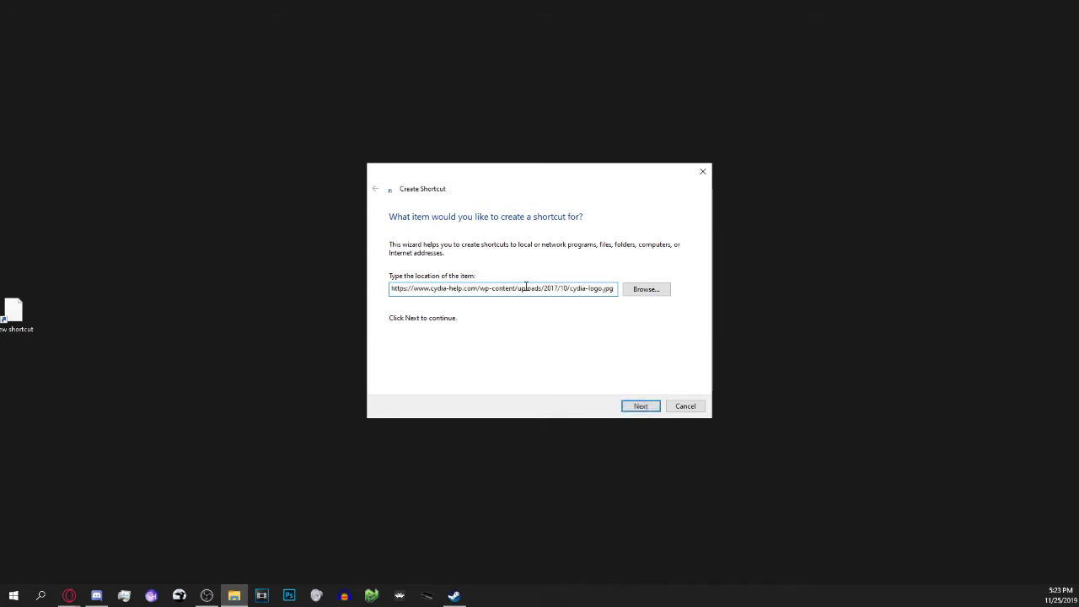
drag(501, 289, 534, 289)
click(536, 288)
click(642, 406)
key(BackSpace)
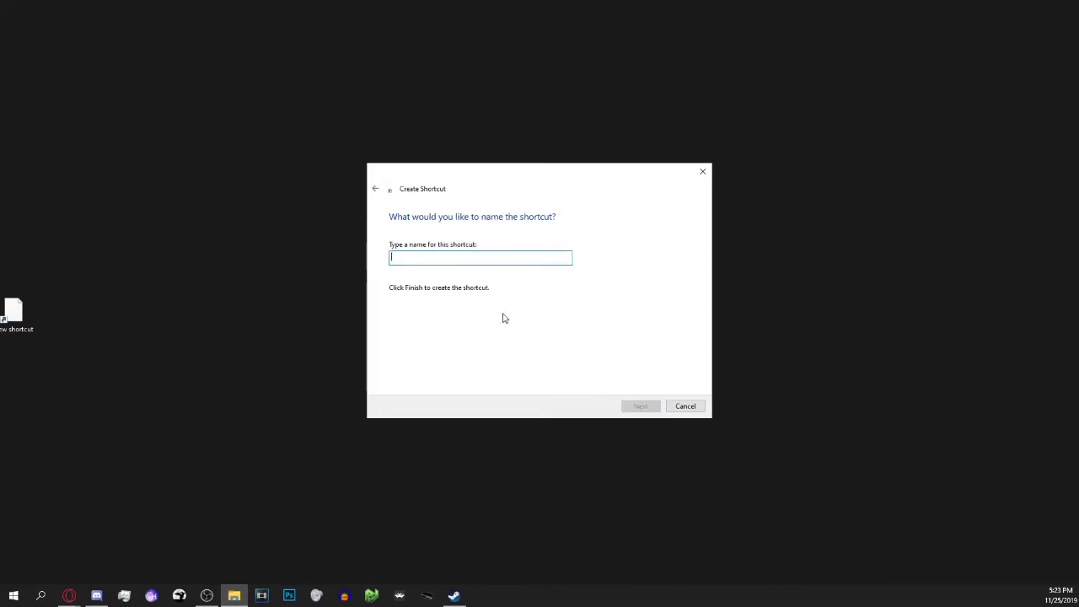
text(Cydia)
key(Return)
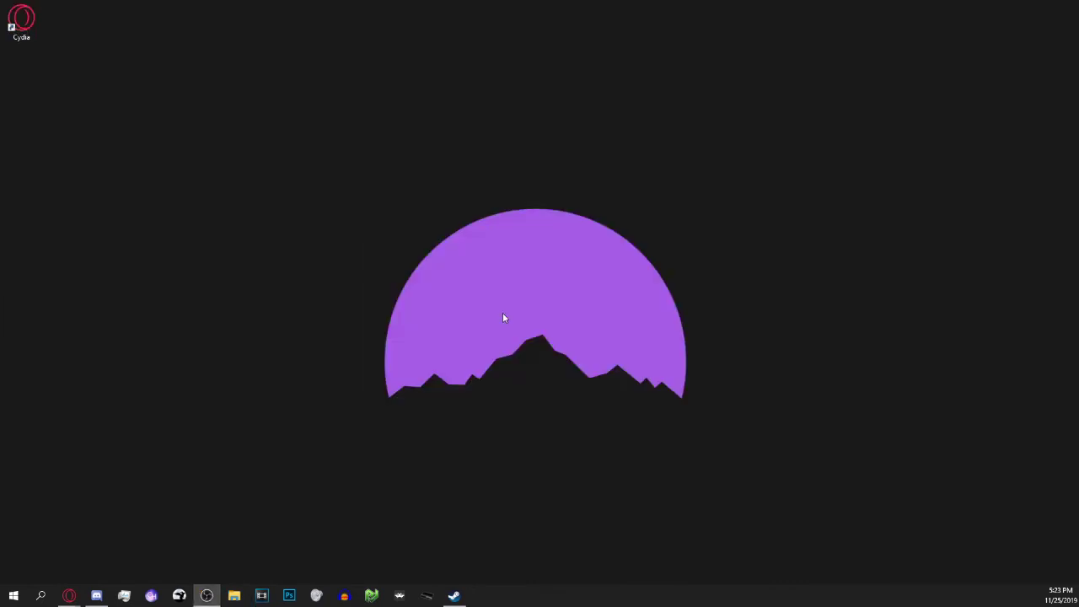
click(24, 30)
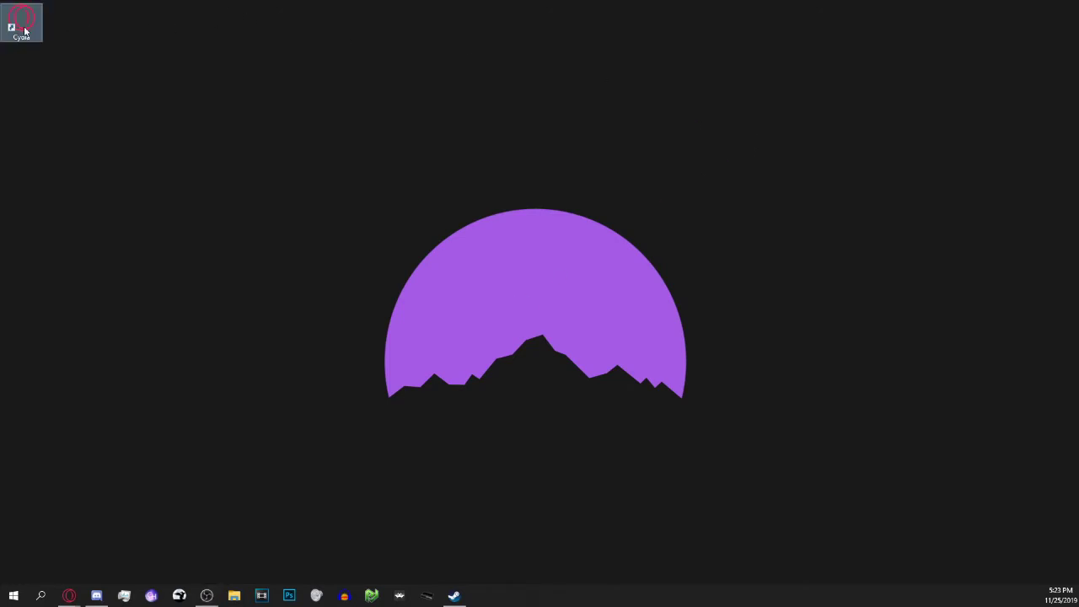
drag(30, 60, 33, 57)
click(116, 241)
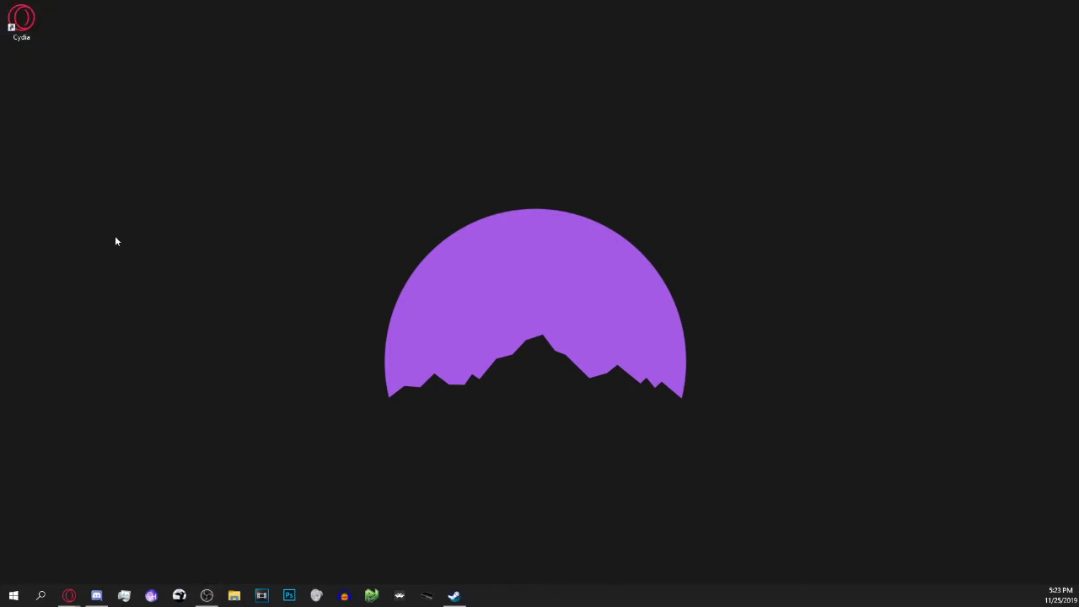
Bring up the online-convert image-to-ICO converter page in Opera GX.
mouse_move(69, 595)
click(183, 545)
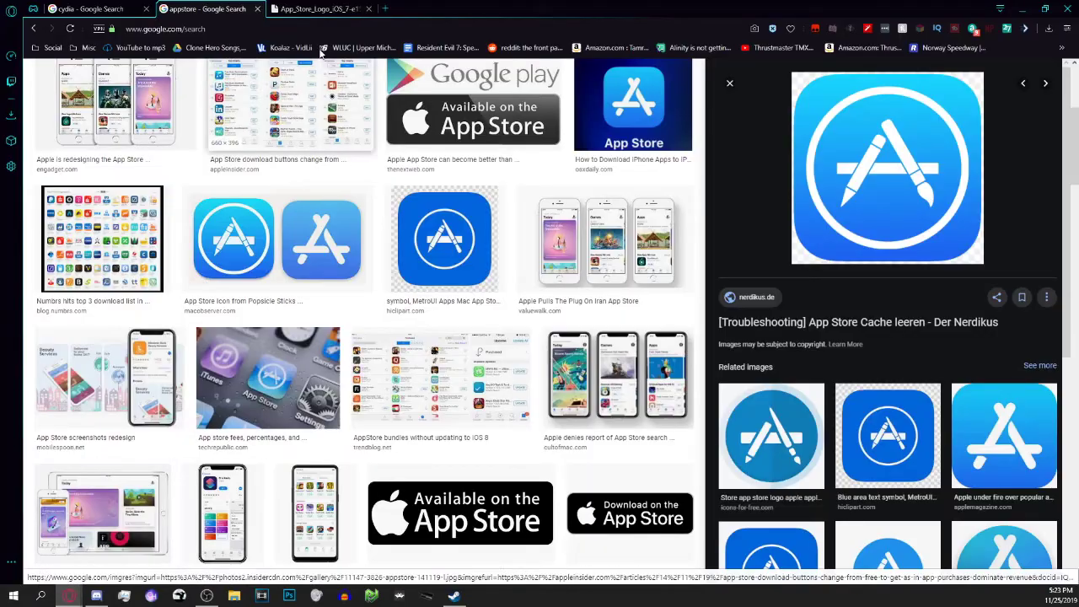
click(388, 12)
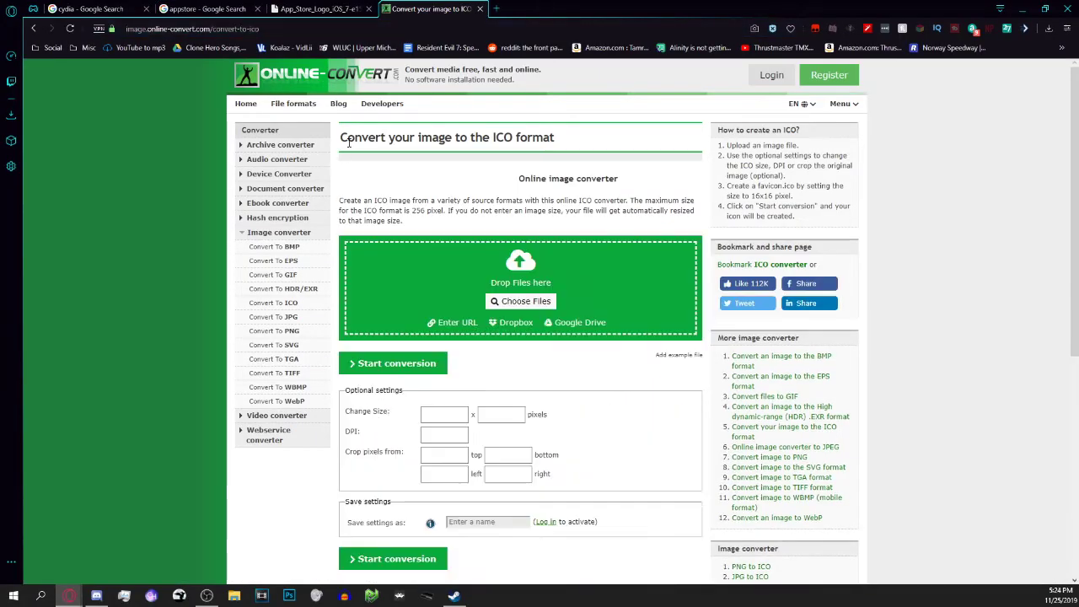
drag(341, 137, 553, 137)
click(557, 143)
mouse_move(233, 28)
mouse_down()
mouse_move(259, 29)
mouse_move(126, 29)
mouse_up()
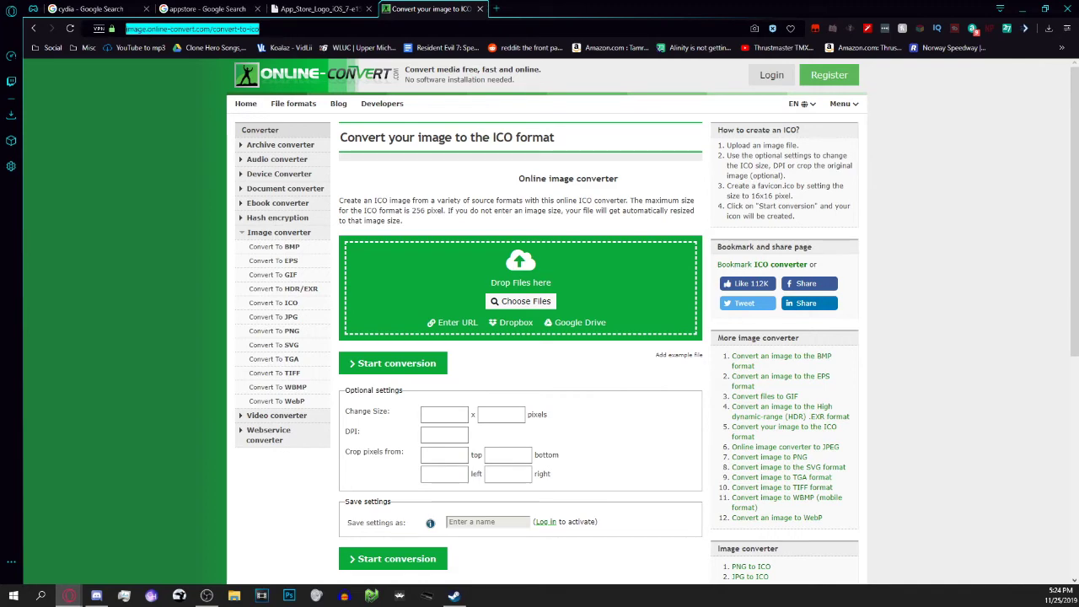
click(176, 118)
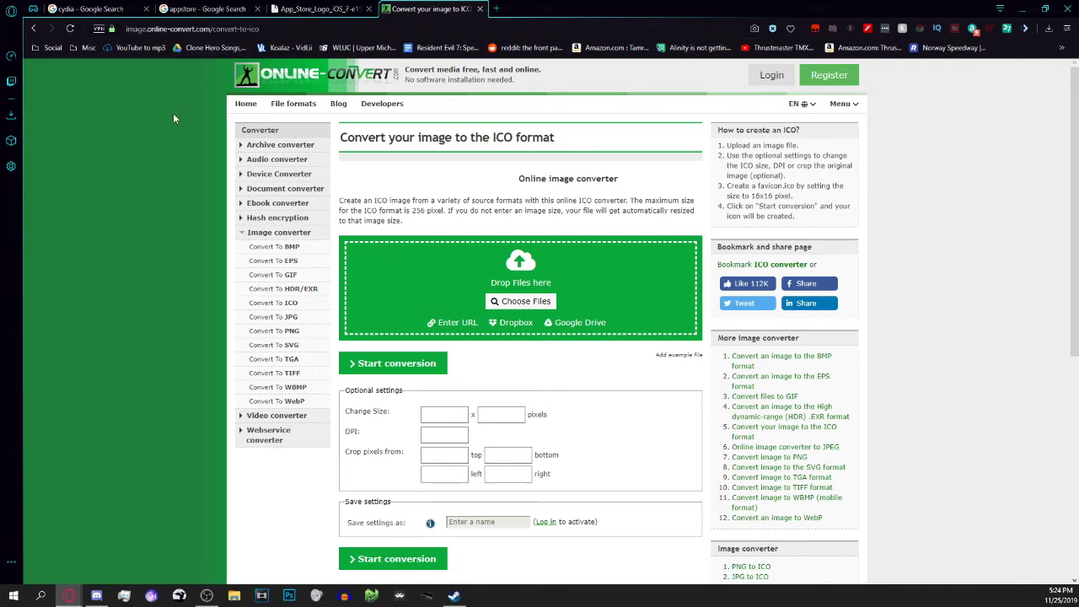
Save the Cydia logo image from the search results to disk.
click(97, 8)
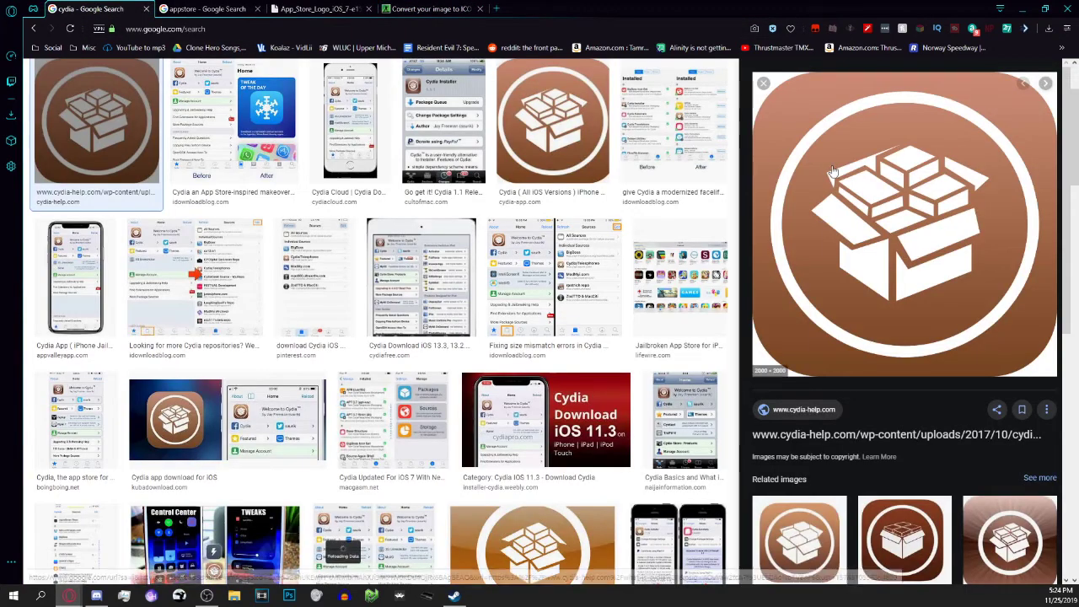
right_click(917, 170)
click(969, 261)
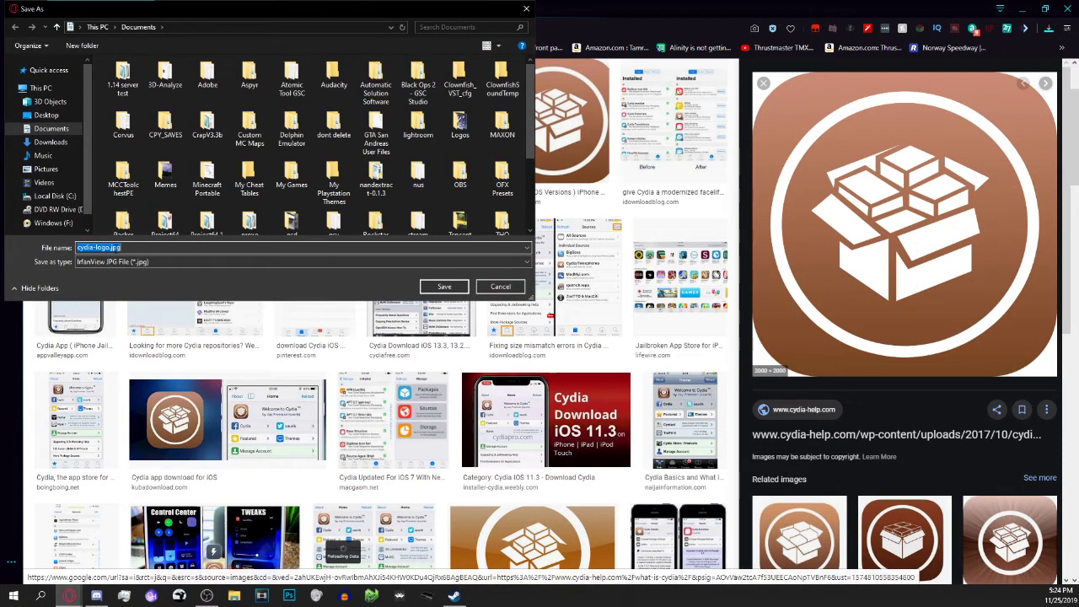
click(117, 247)
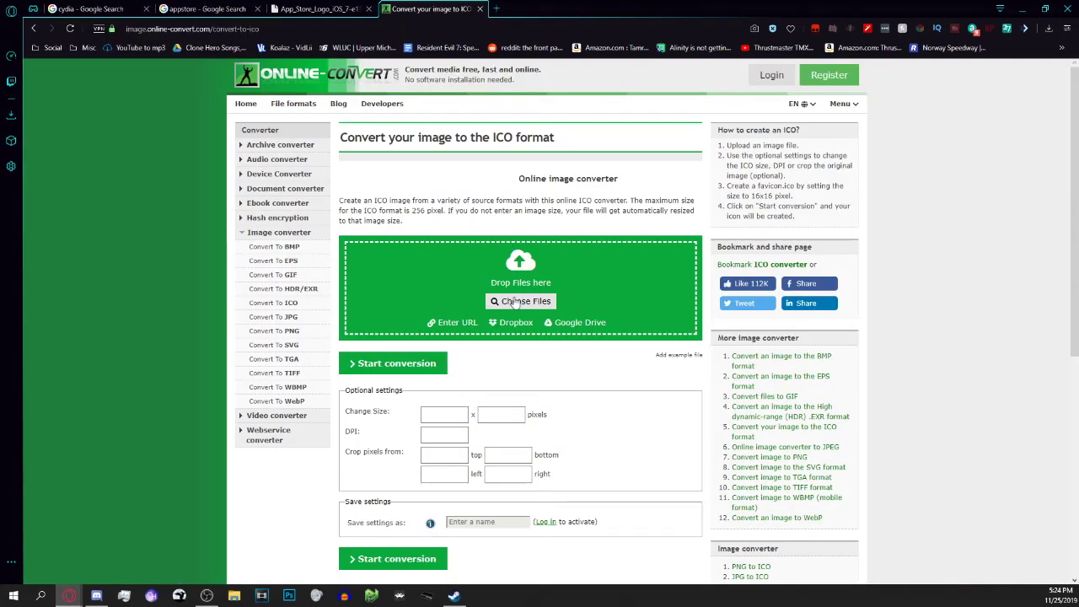
Upload the saved Cydia image, convert it to ICO and download cydia.ico.
click(523, 300)
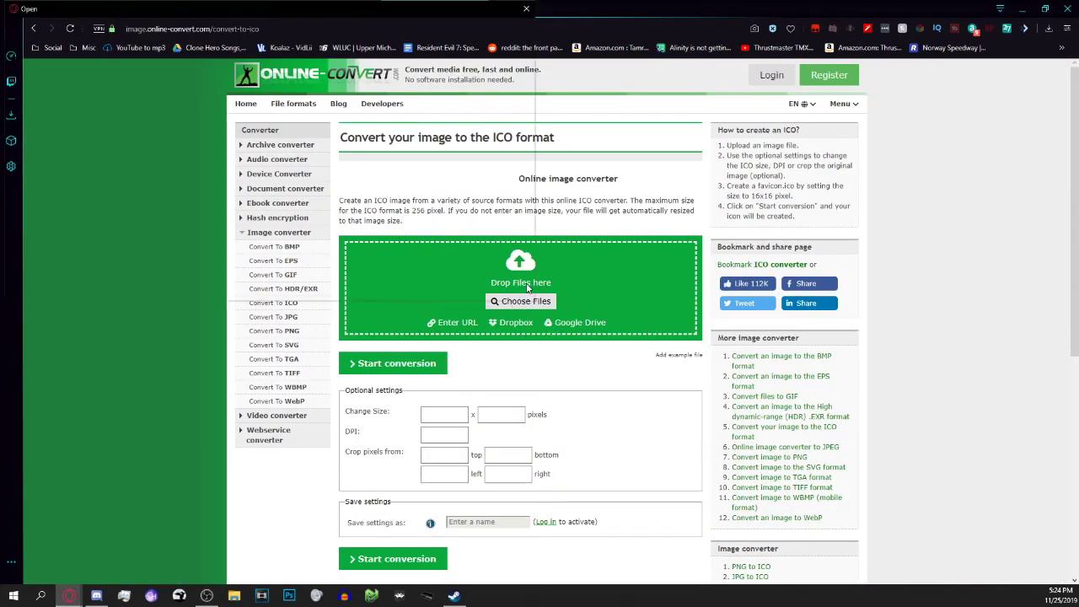
key(Return)
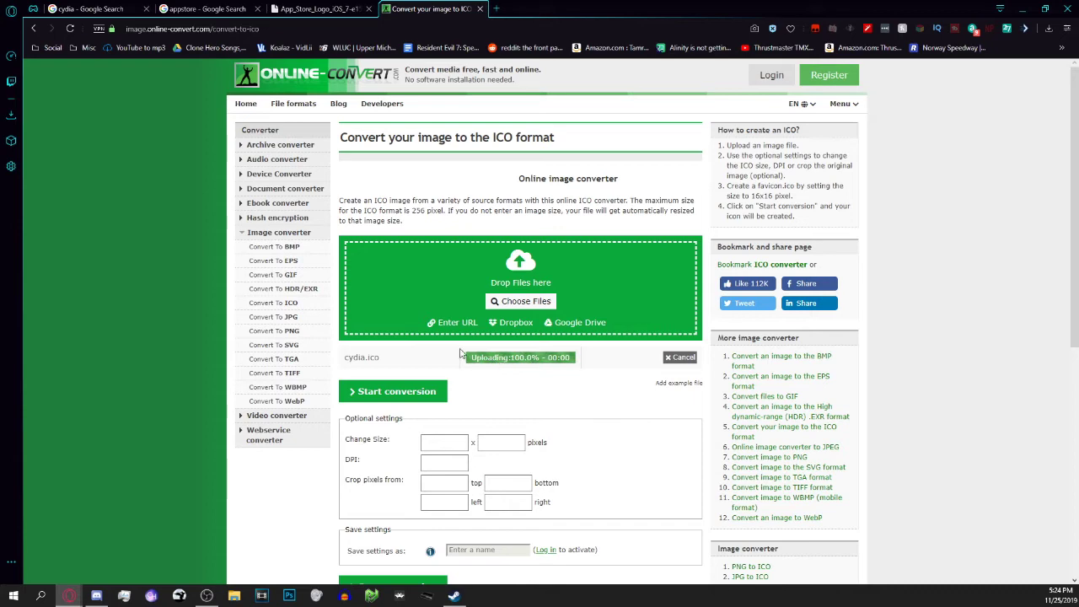
click(357, 395)
drag(521, 179, 613, 179)
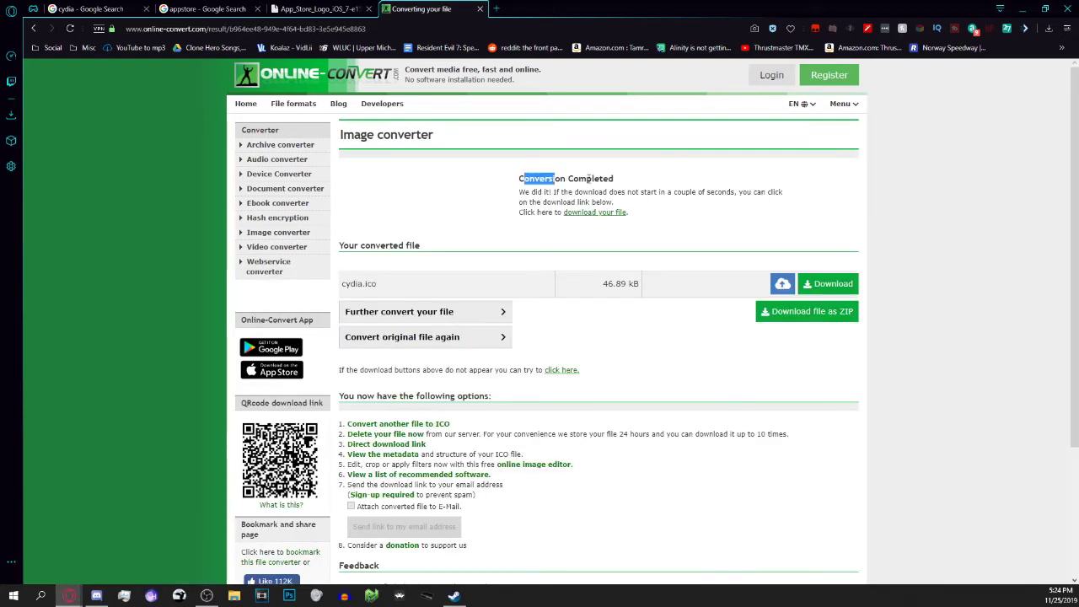
click(562, 199)
click(816, 285)
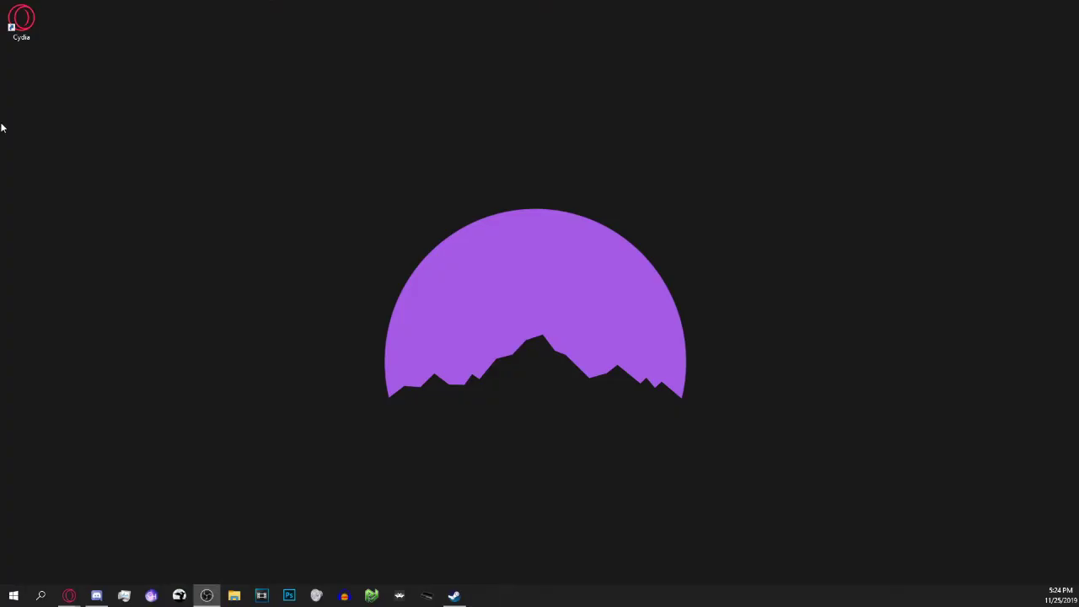
key(super+d)
Set the Cydia shortcut's icon to the downloaded cydia.ico and apply it.
right_click(21, 15)
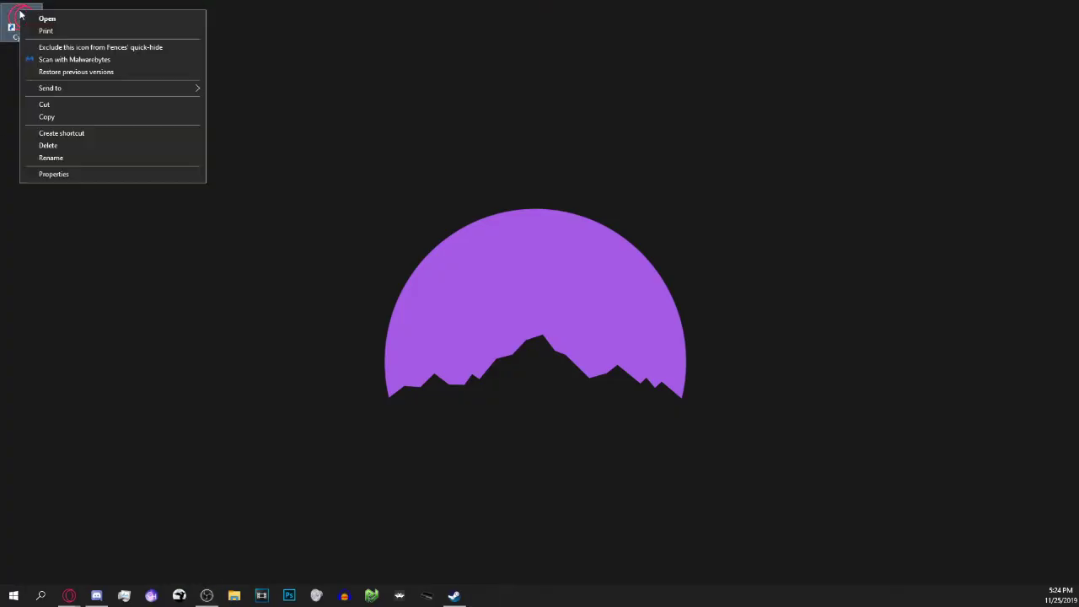
click(78, 180)
click(189, 141)
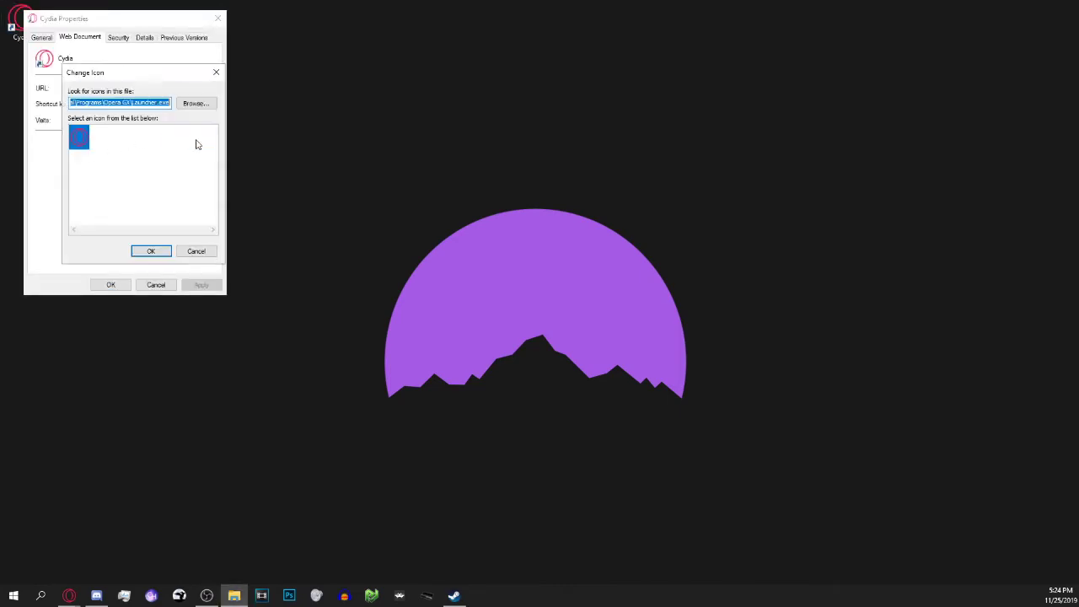
click(195, 103)
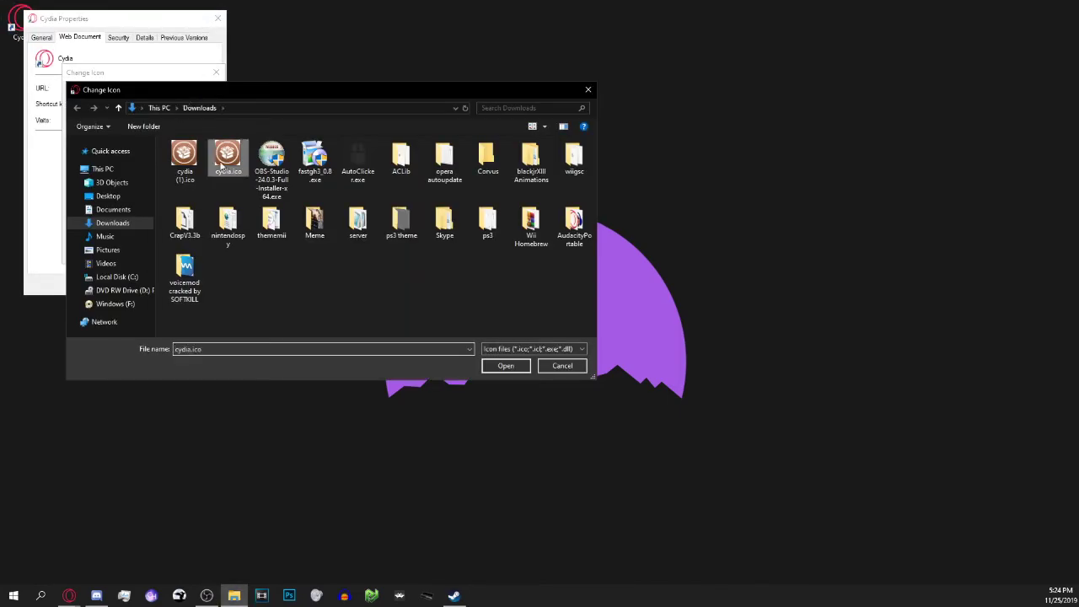
double_click(221, 162)
click(151, 250)
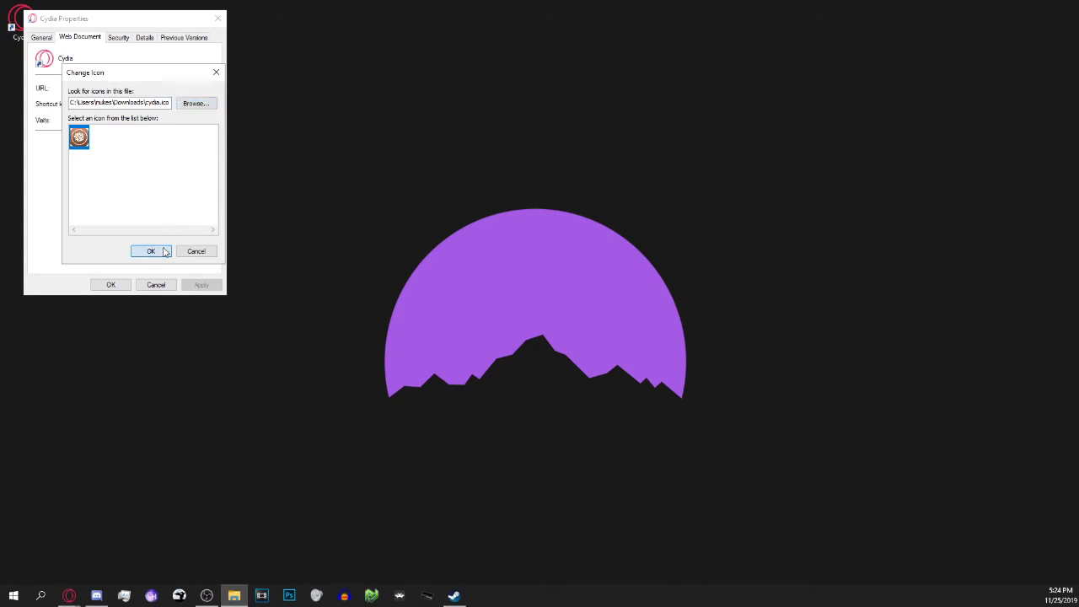
click(202, 285)
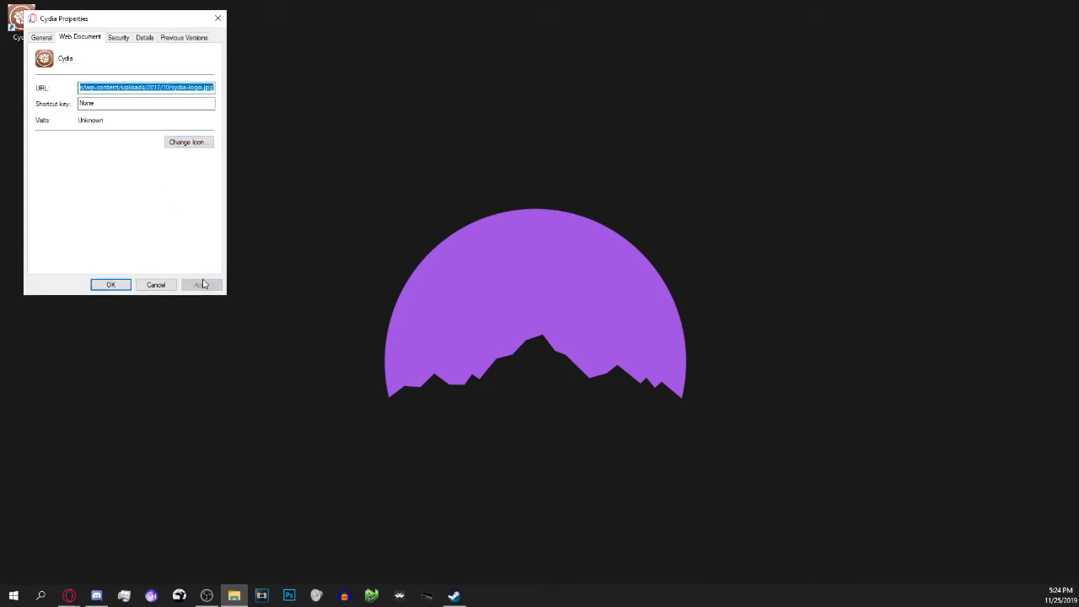
click(111, 285)
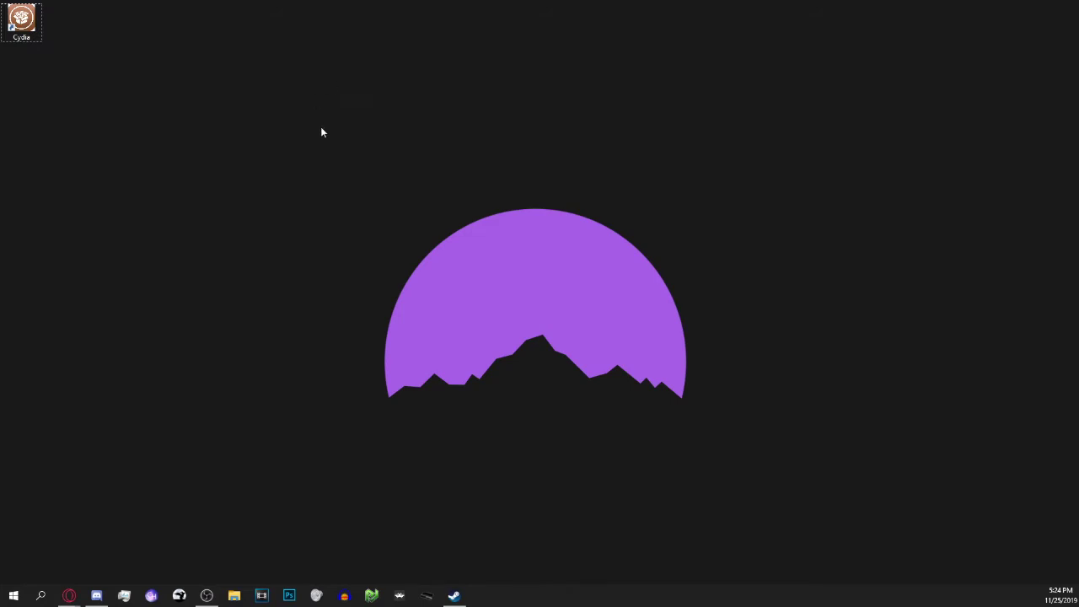
mouse_move(69, 596)
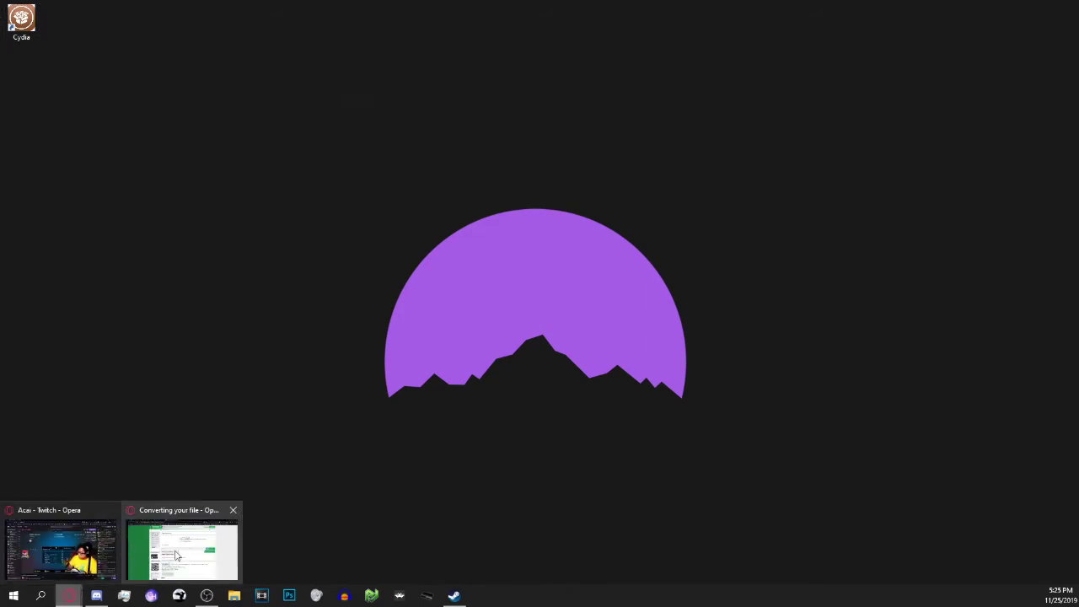
click(173, 552)
Save the App Store logo image and convert it to an ICO file.
click(295, 8)
right_click(553, 287)
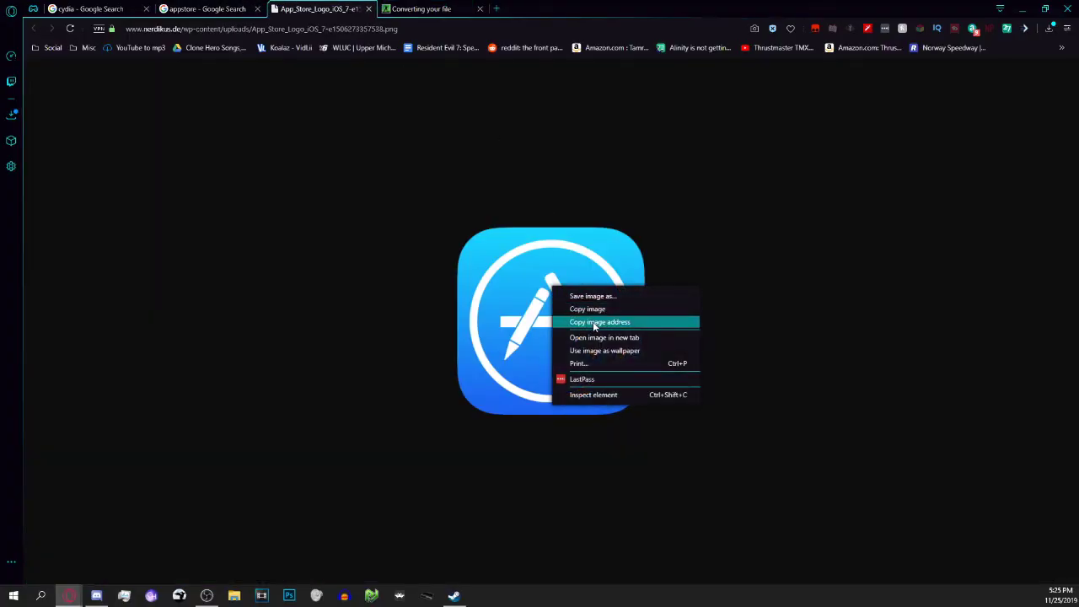
click(604, 296)
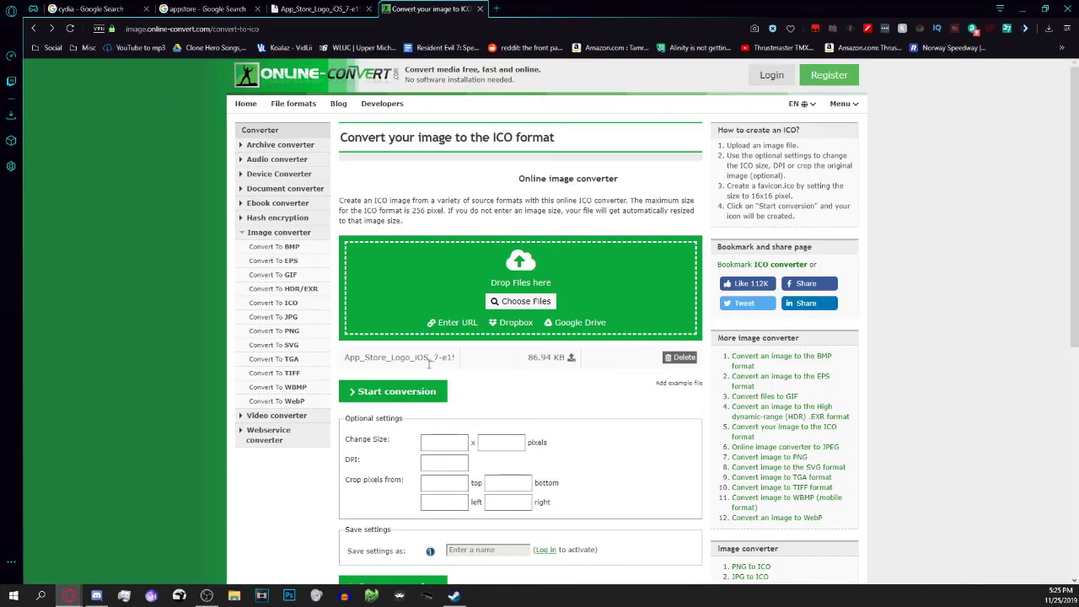
click(408, 396)
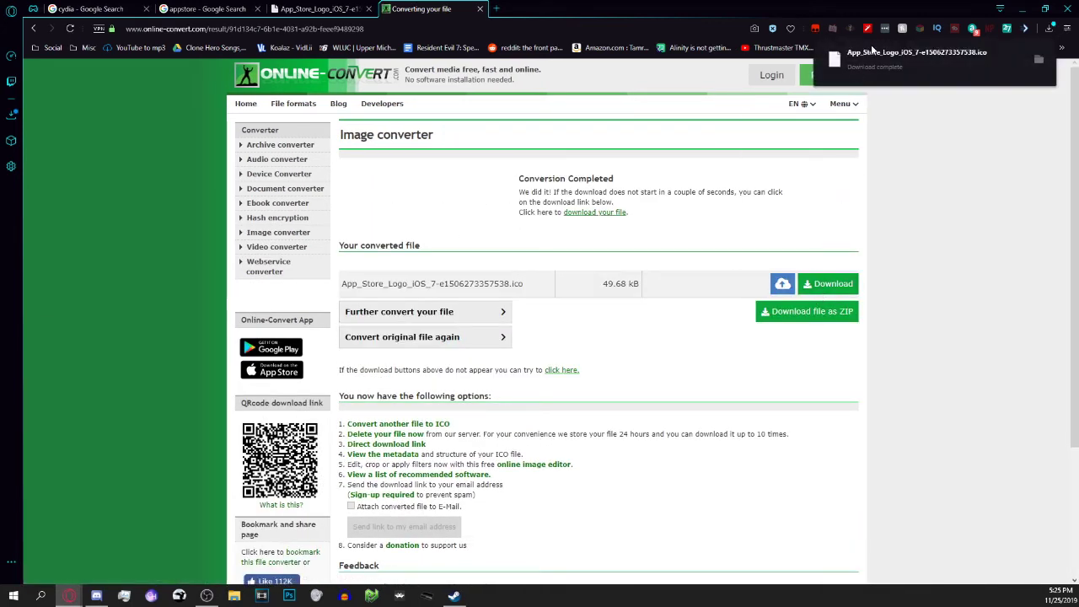
click(1021, 8)
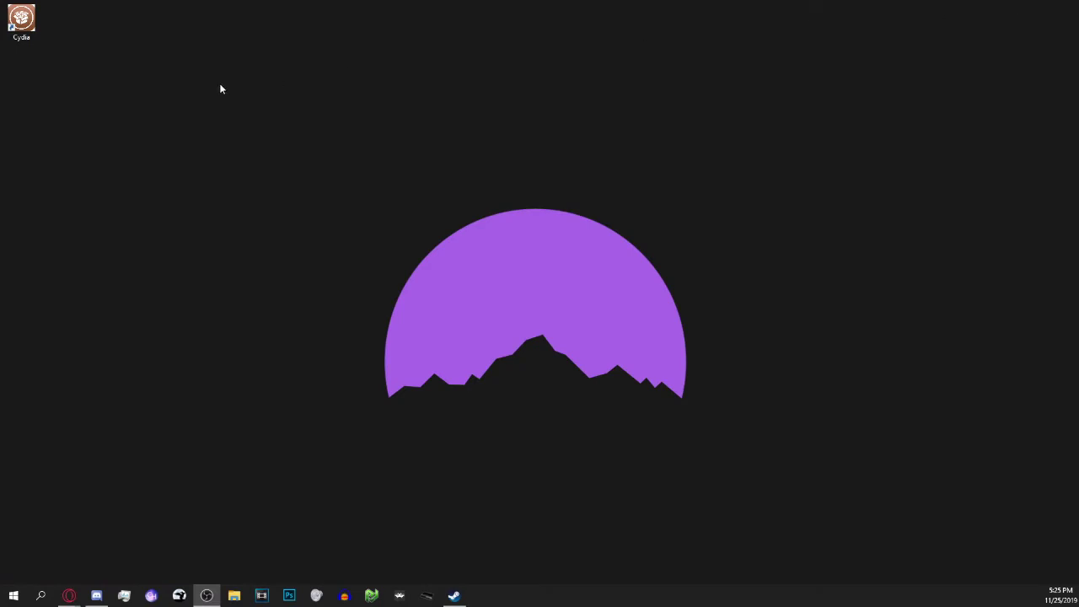
Copy the App Store preview image's address from the appstore search results.
click(181, 539)
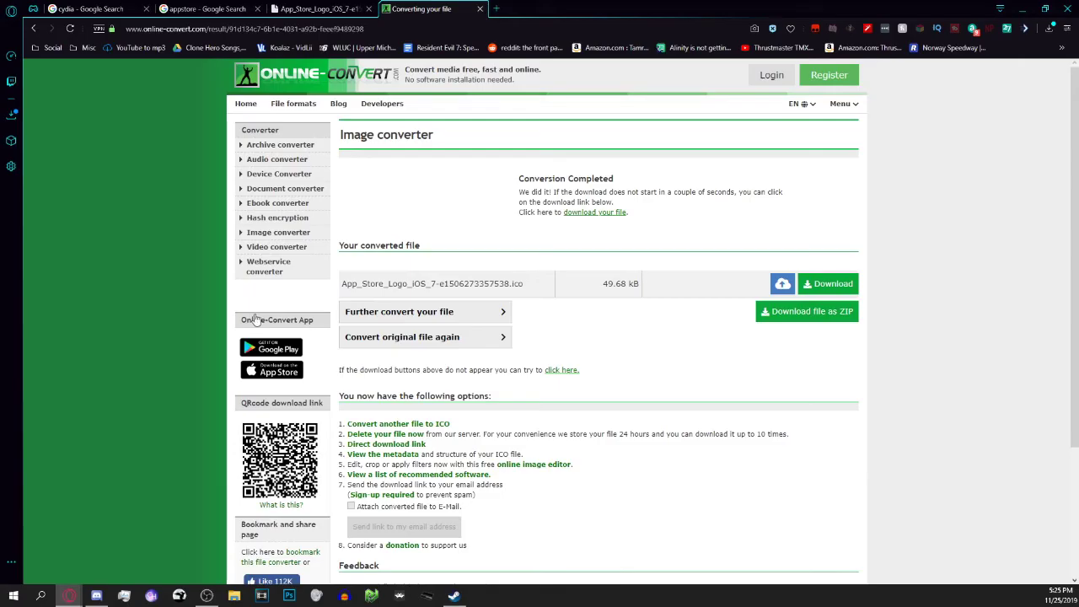
click(206, 8)
right_click(816, 109)
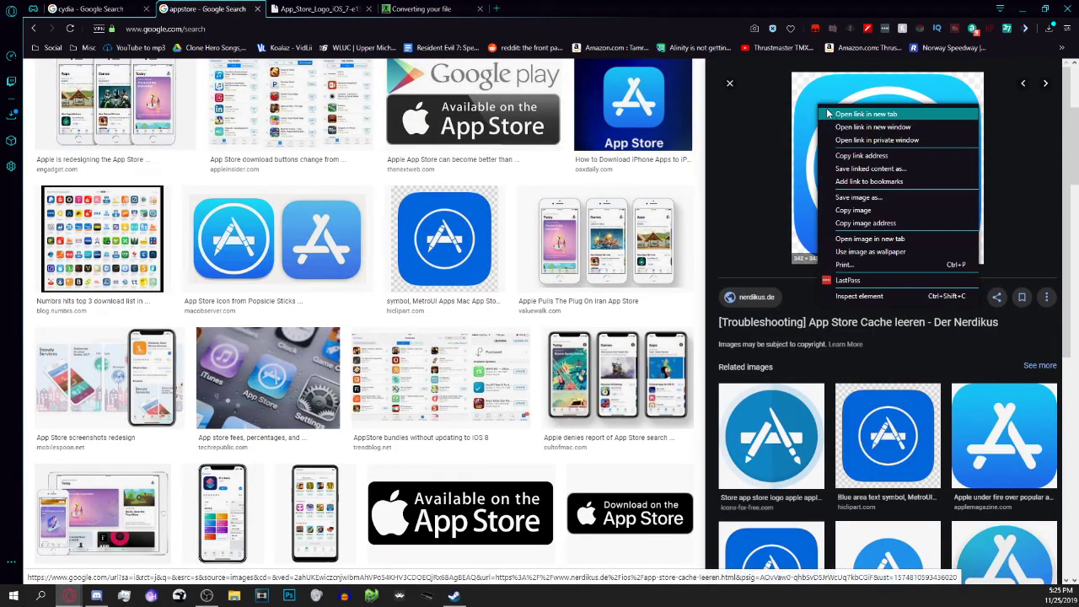
click(868, 221)
click(1022, 9)
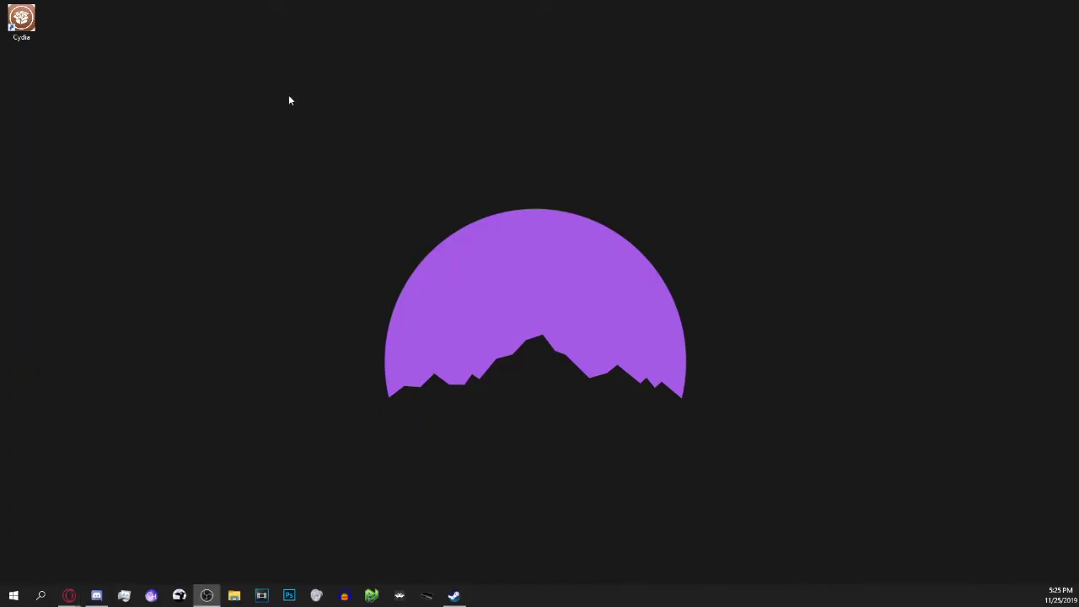
right_click(289, 95)
Create a desktop shortcut named App Store targeting the pasted logo address.
click(465, 246)
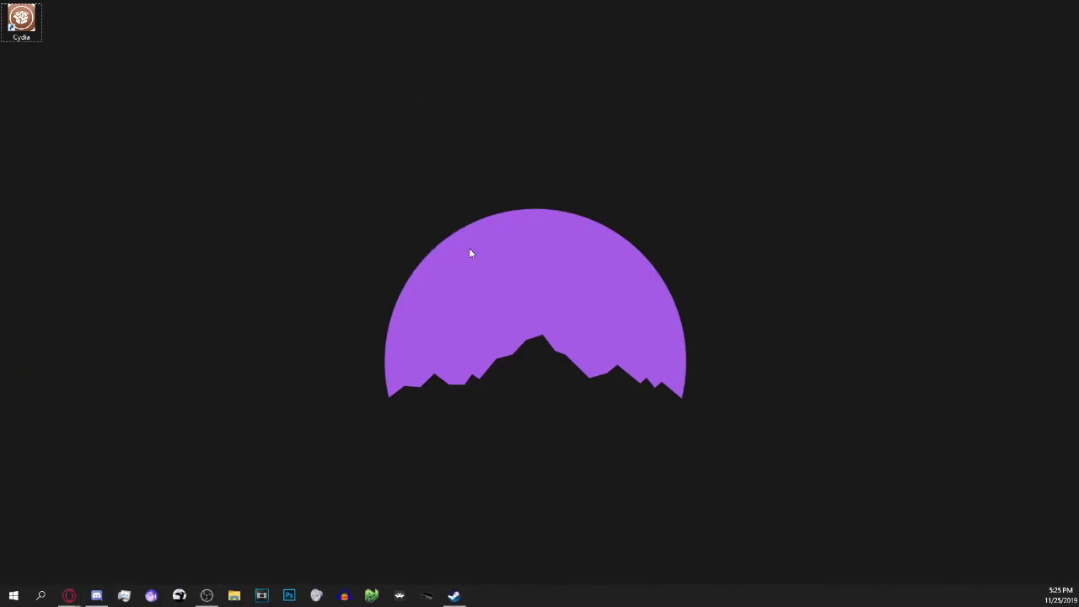
key(ctrl+v)
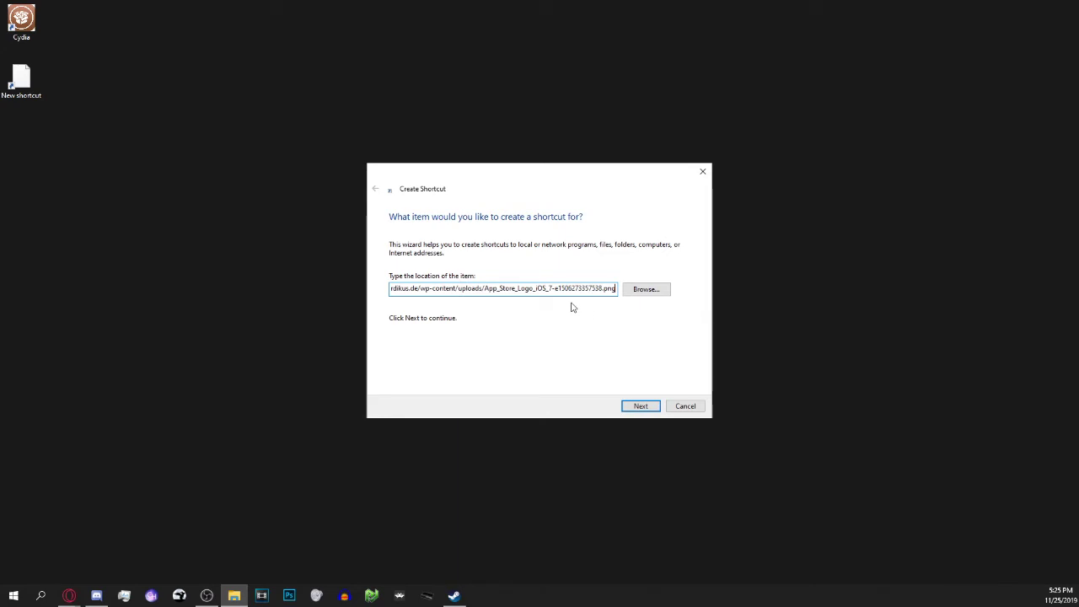
click(639, 406)
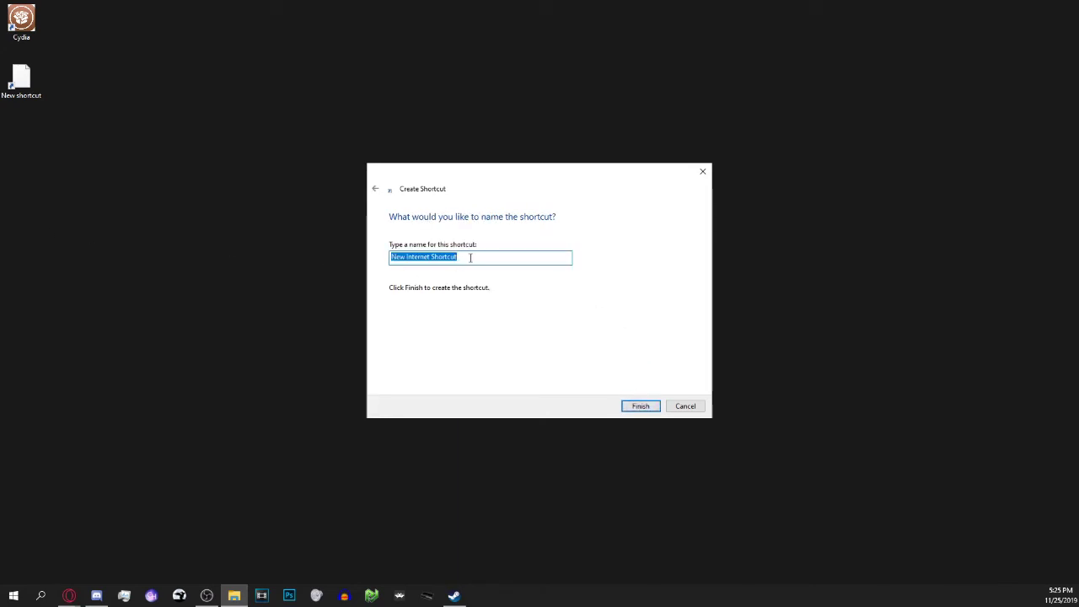
key(BackSpace)
text(App S)
text(tore)
click(641, 406)
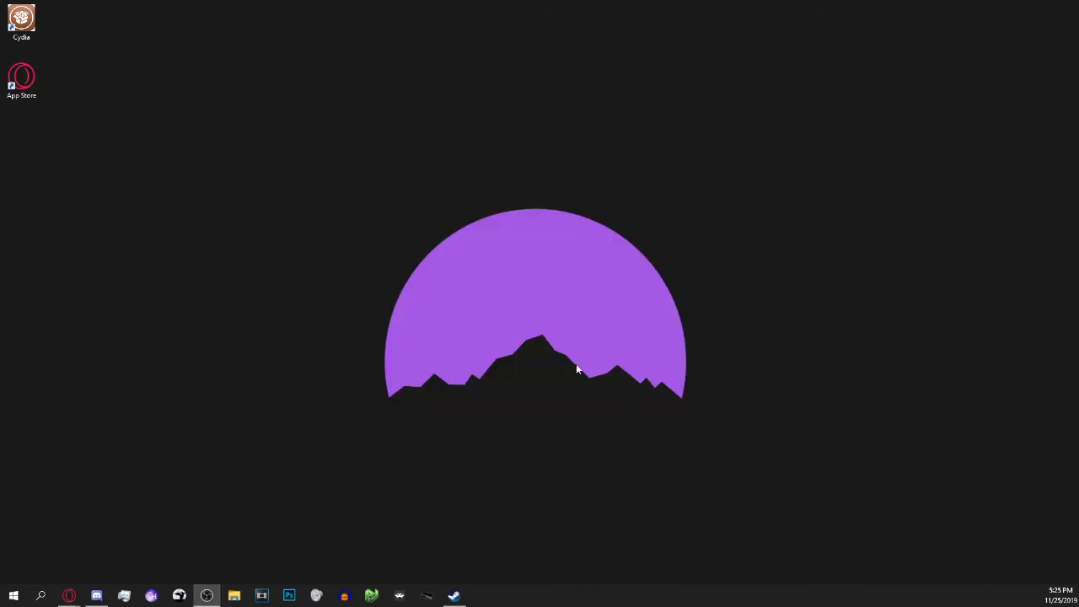
Give the App Store shortcut the downloaded App Store ICO as its icon.
right_click(25, 76)
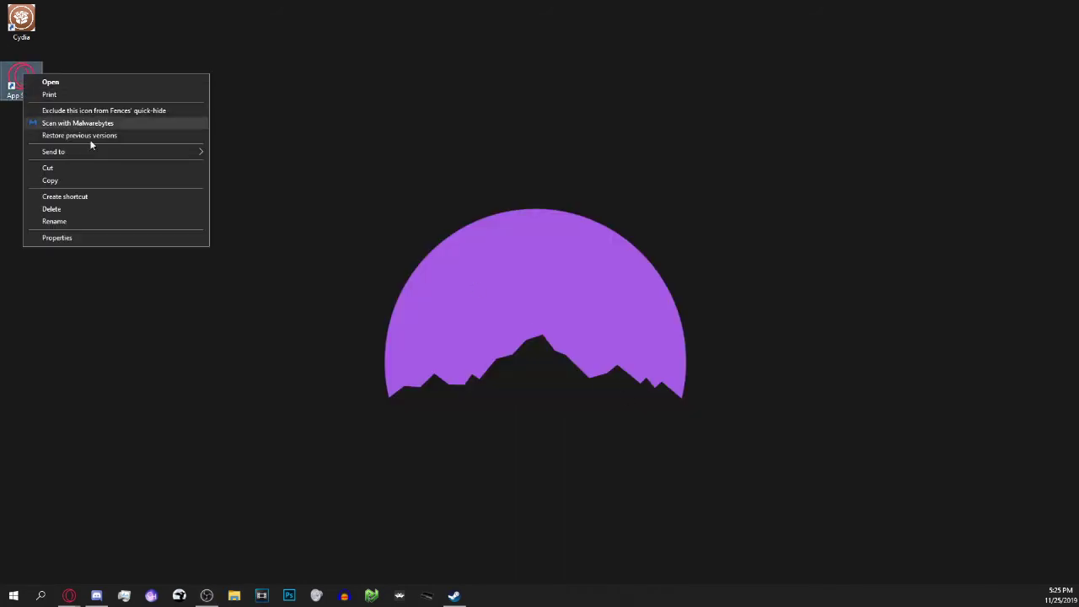
click(105, 234)
click(199, 205)
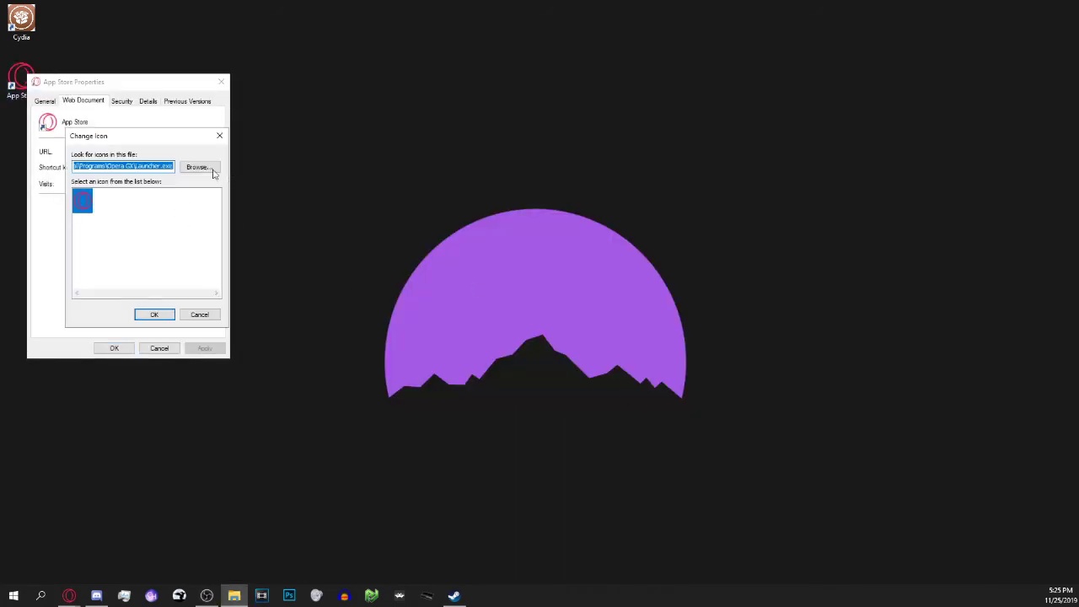
click(214, 172)
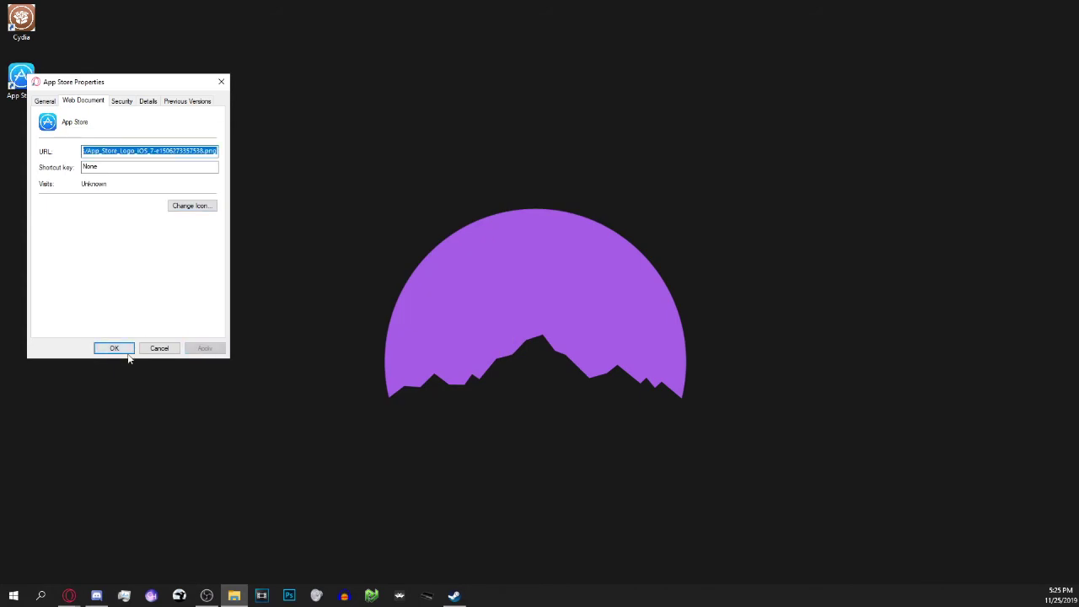
click(118, 348)
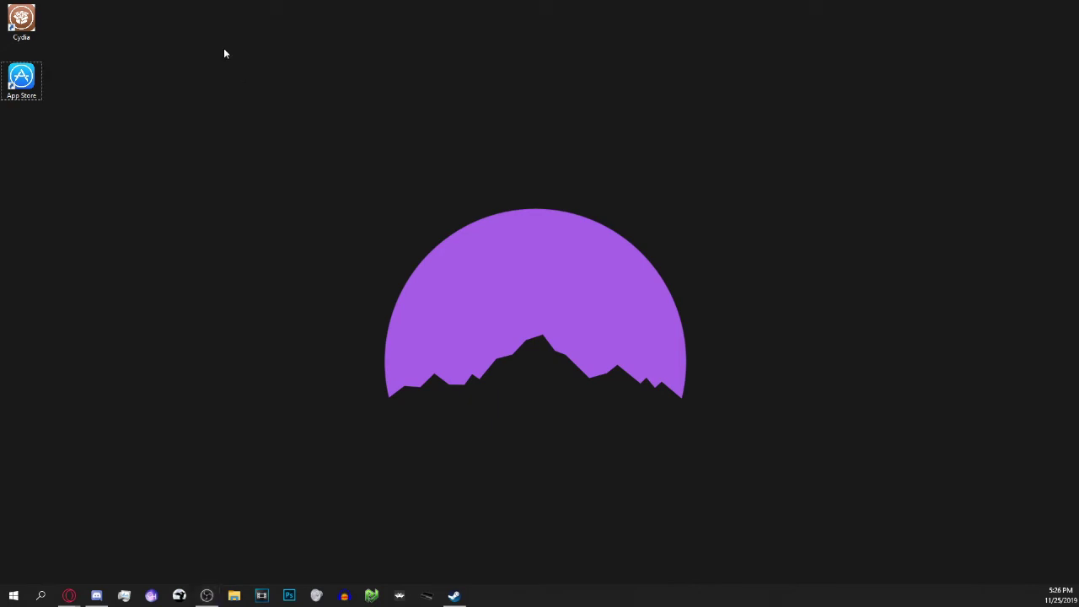
Open File Explorer on the user's home folder.
click(246, 599)
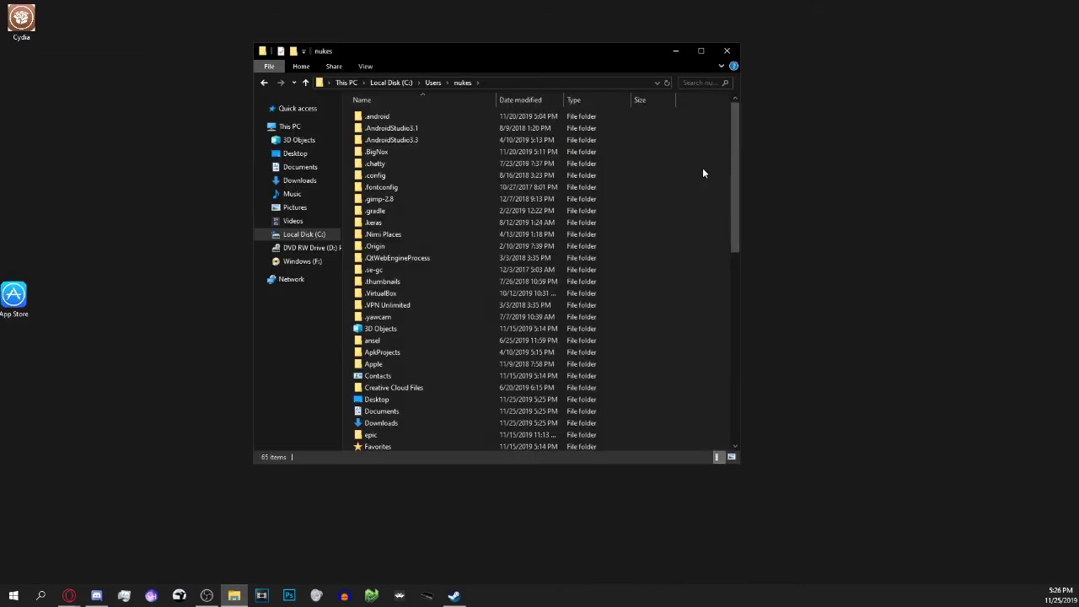
scroll(702, 167, down, 3)
scroll(644, 177, down, 5)
scroll(548, 185, up, 3)
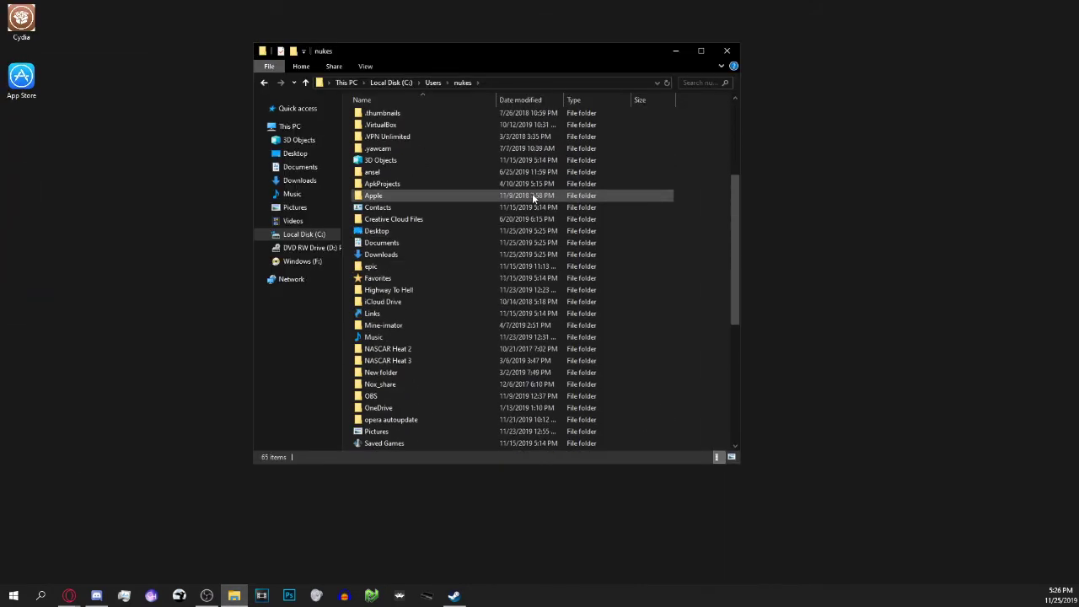
scroll(533, 195, up, 2)
scroll(506, 227, up, 2)
scroll(403, 308, up, 1)
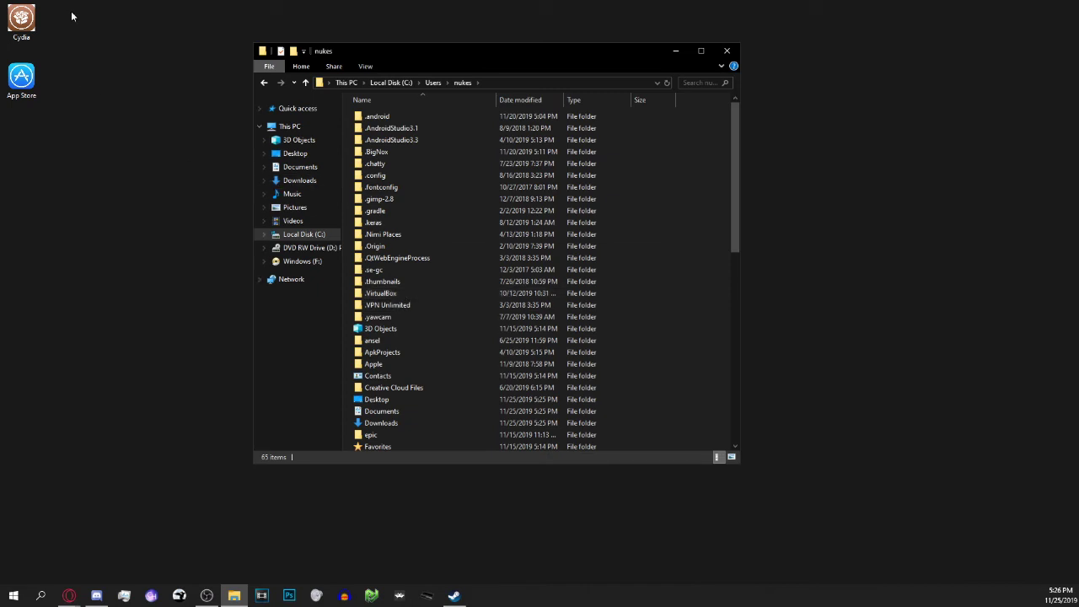
drag(72, 15, 31, 111)
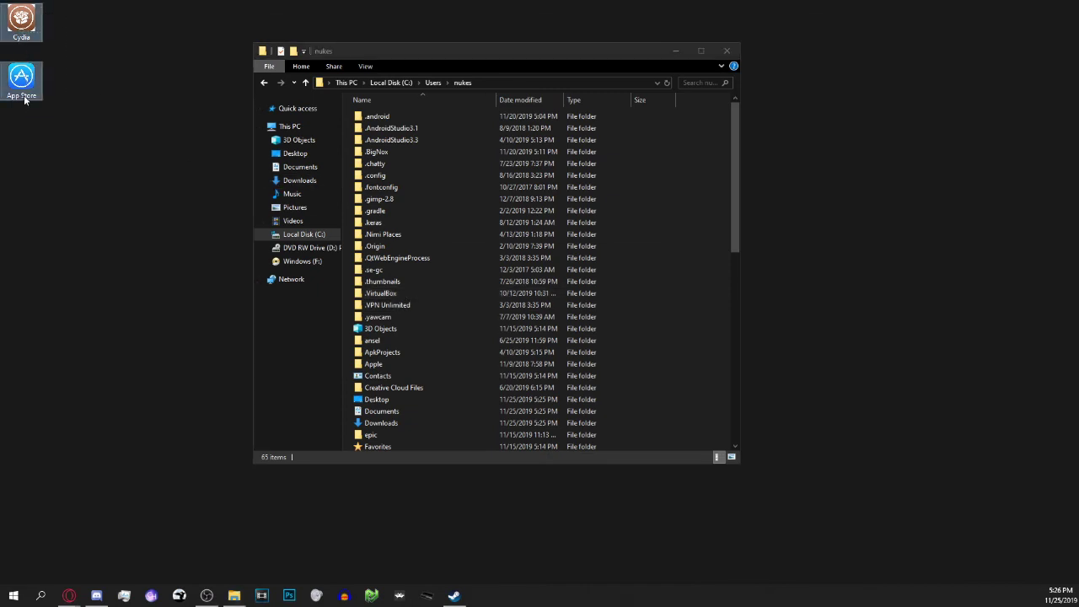
click(352, 77)
Turn on Hidden items in the View options so AppData appears.
click(354, 70)
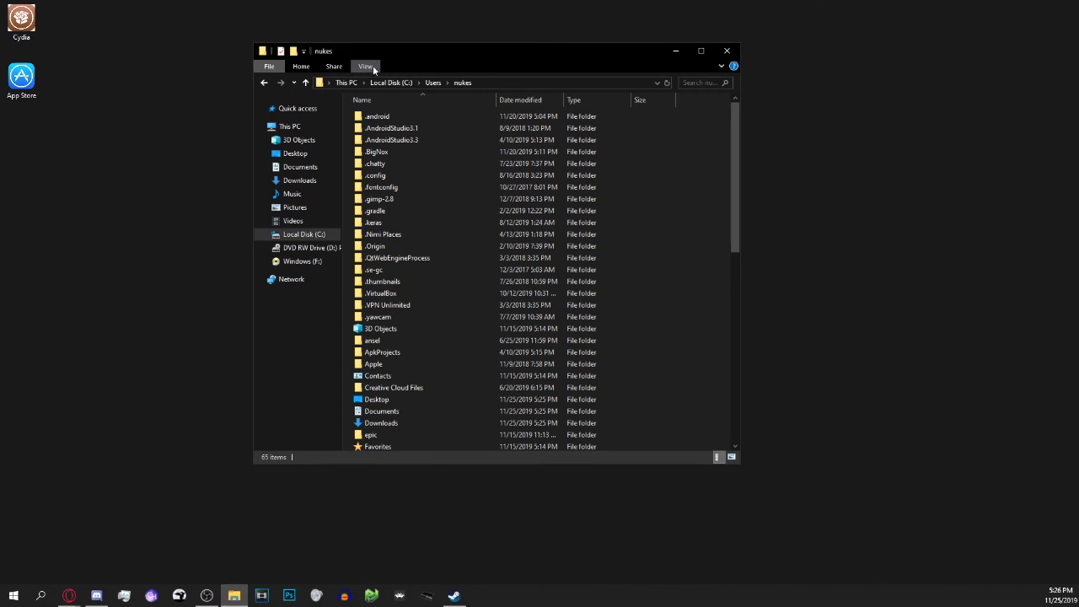
click(365, 66)
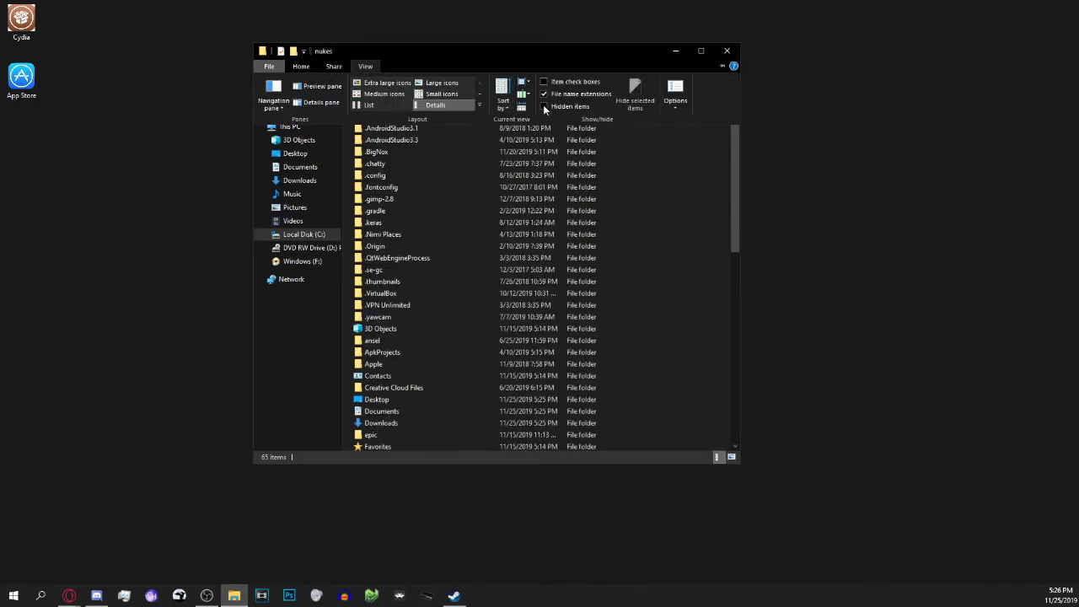
click(544, 105)
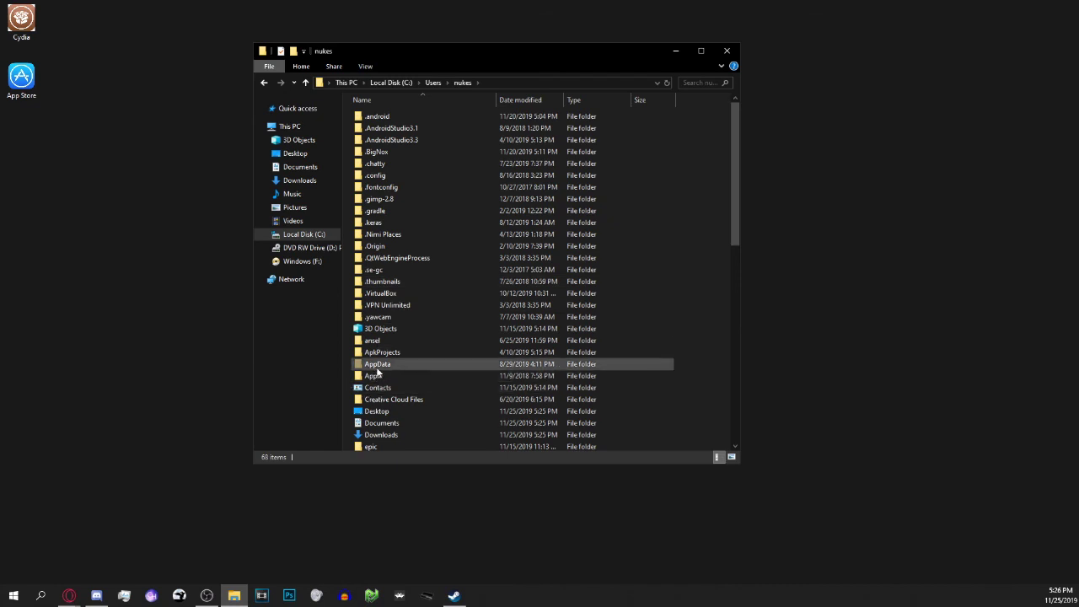
click(368, 366)
click(204, 83)
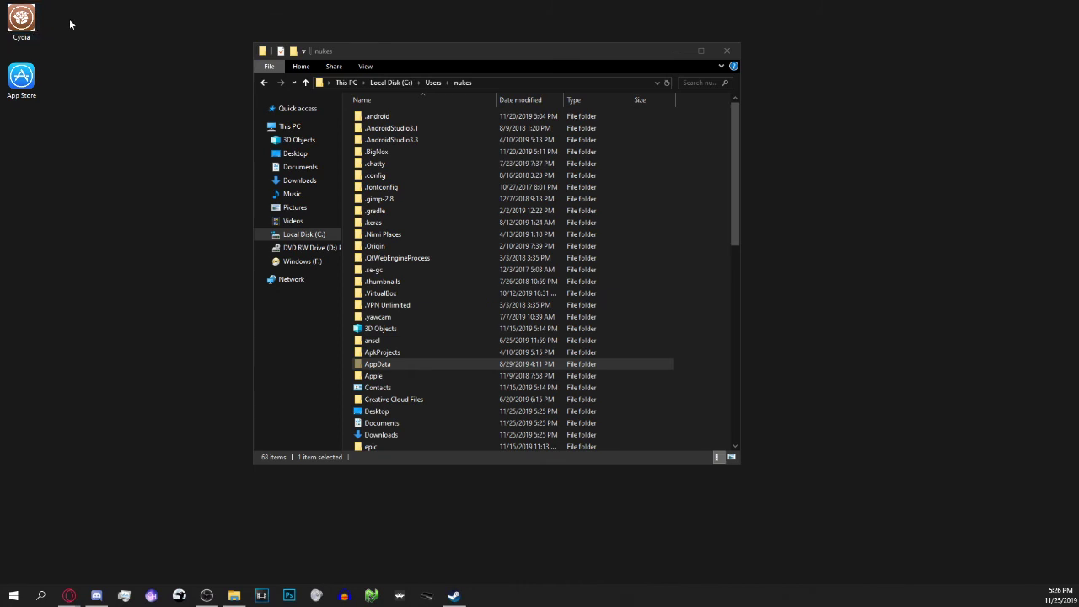
Open the AppData folder and then its Local folder.
click(22, 20)
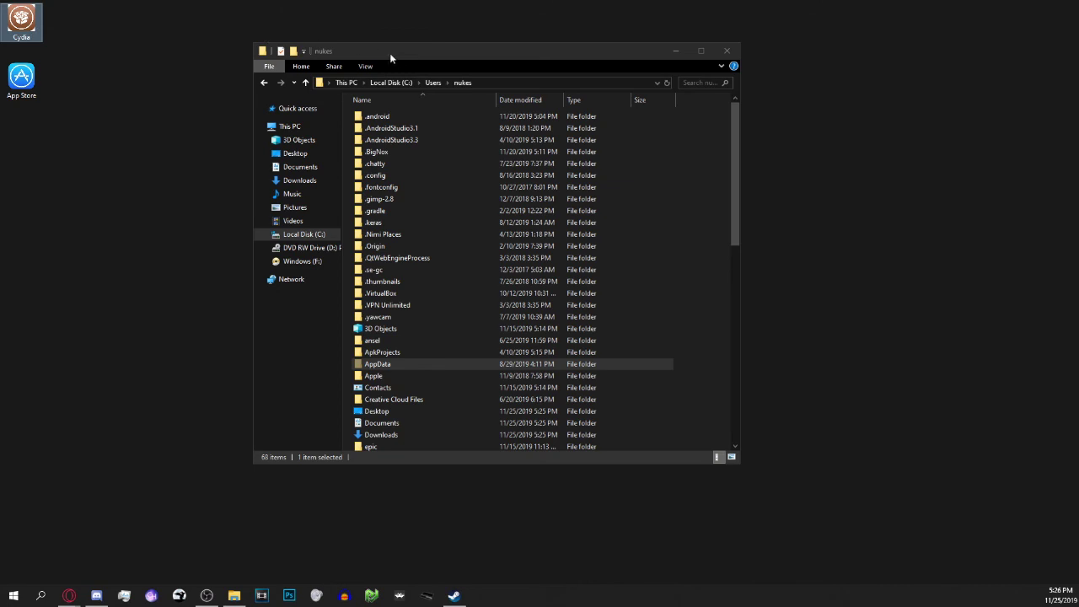
click(362, 68)
click(365, 66)
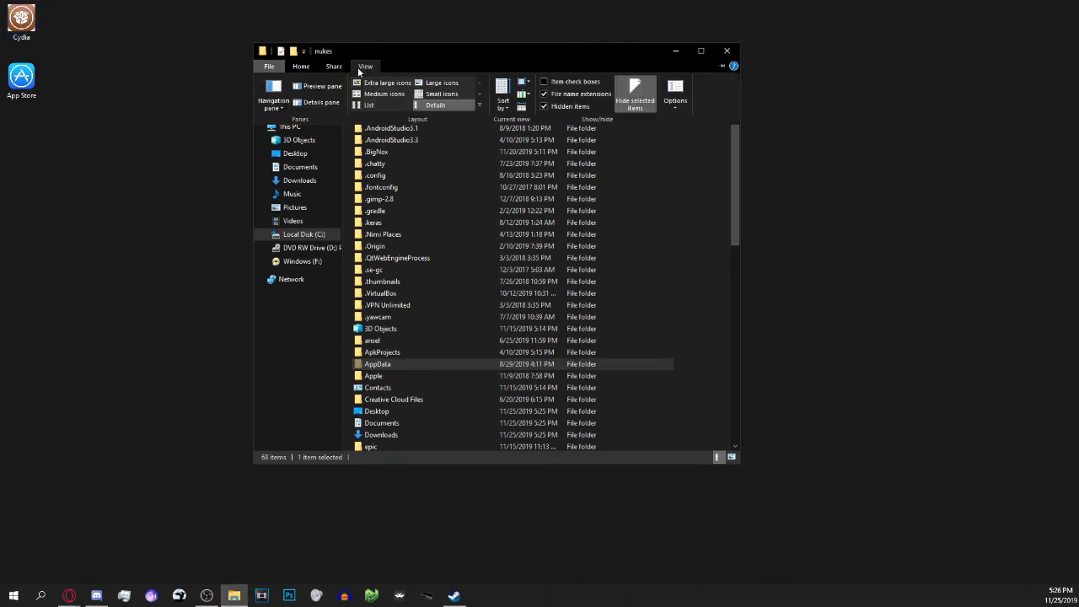
click(685, 141)
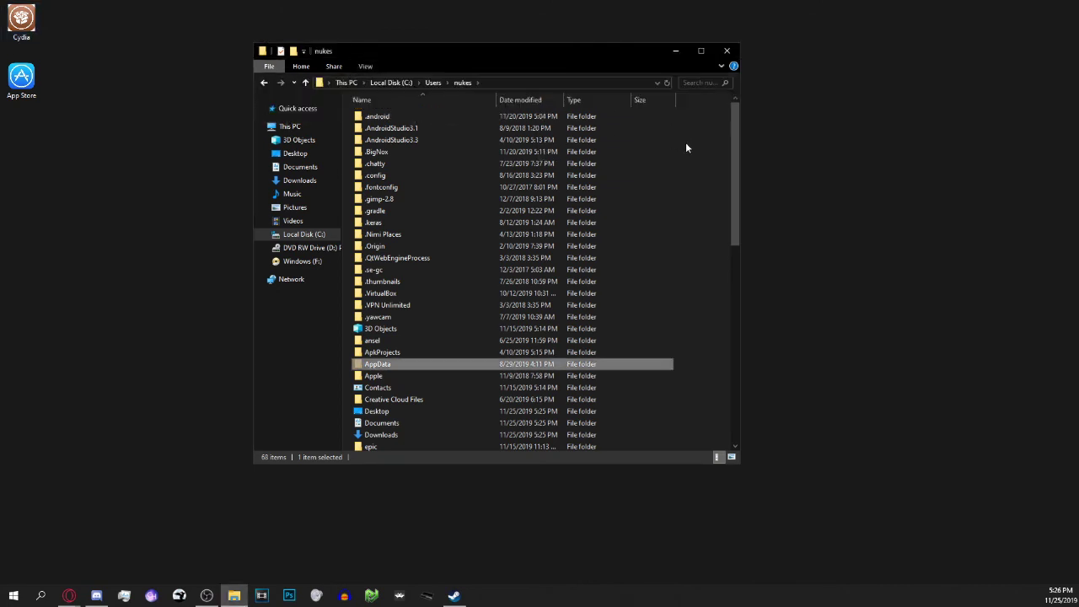
scroll(508, 228, down, 5)
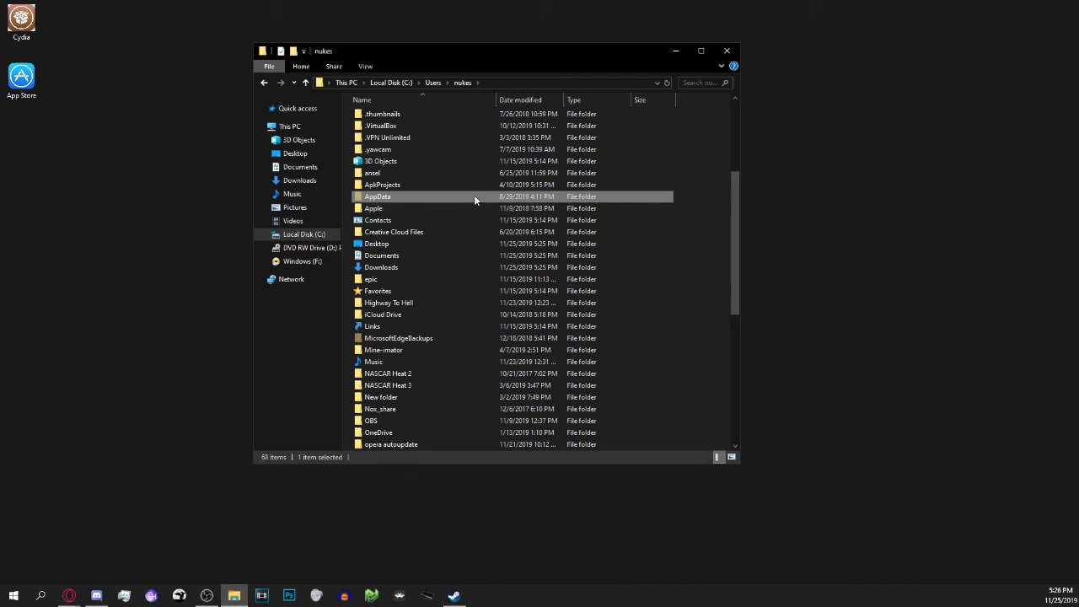
double_click(474, 196)
double_click(410, 118)
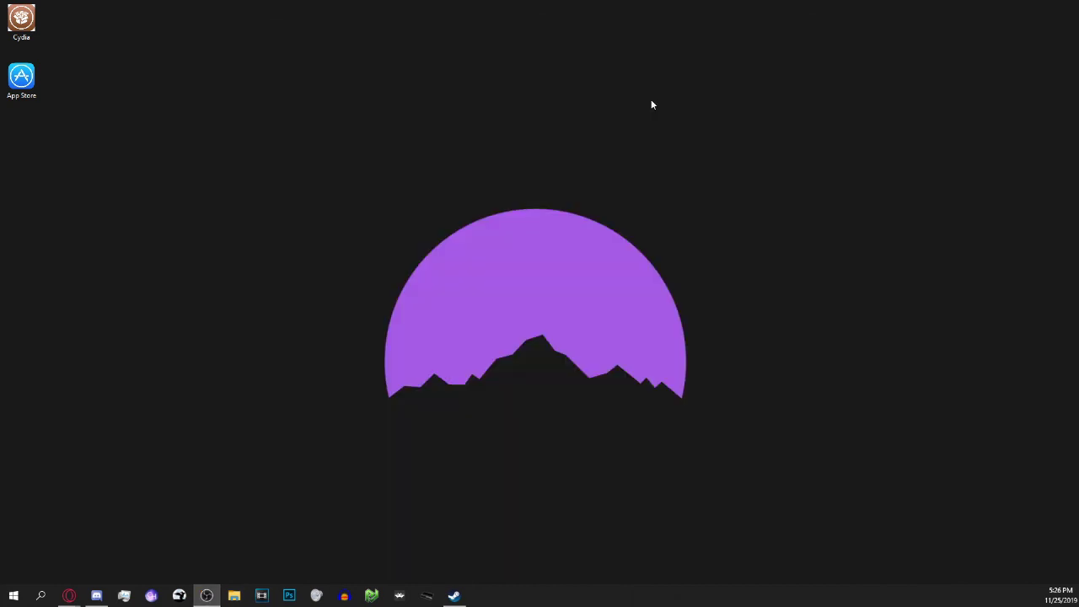